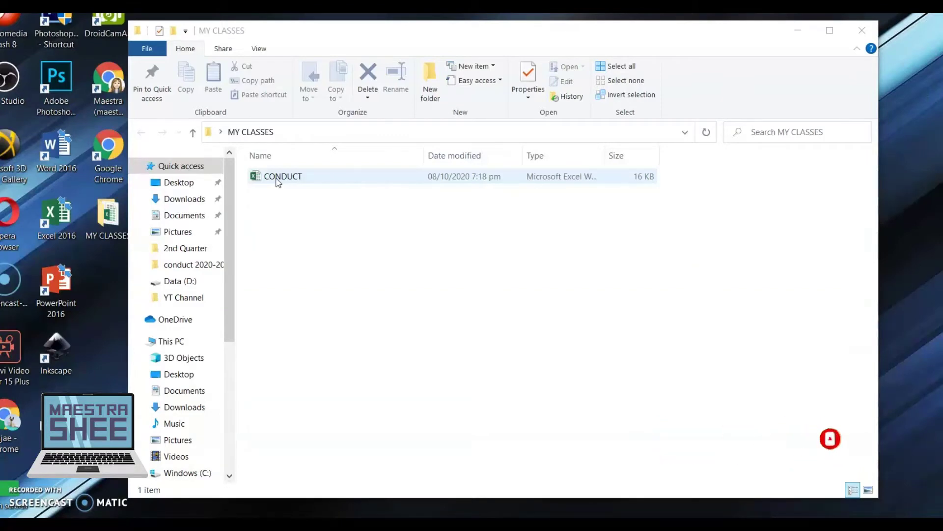
# Step: Open the CONDUCT workbook from the MY CLASSES folder
pyautogui.doubleClick(276, 178)
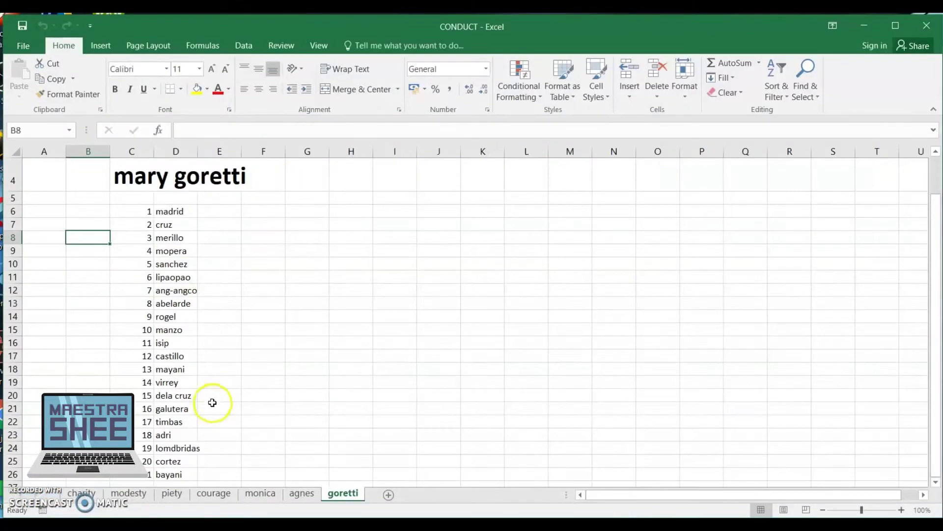
# Step: Look through the charity, modesty, piety and courage sheets, then create a copy of goretti
pyautogui.click(82, 492)
pyautogui.click(128, 492)
pyautogui.click(172, 493)
pyautogui.click(203, 497)
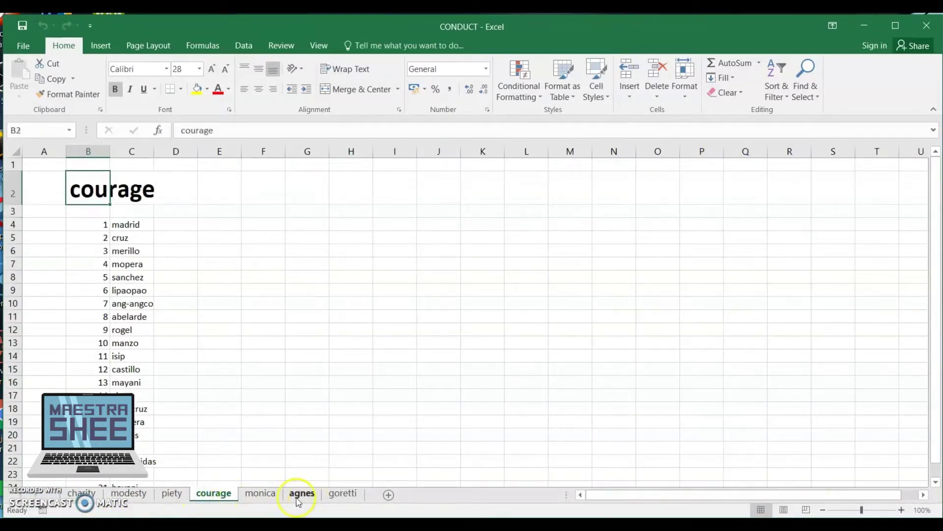
pyautogui.rightClick(349, 496)
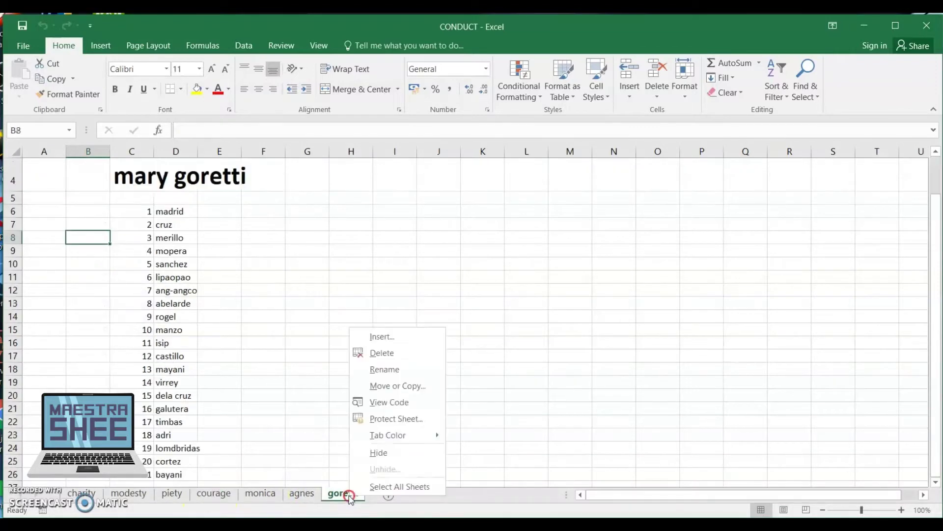
pyautogui.click(394, 386)
pyautogui.click(318, 442)
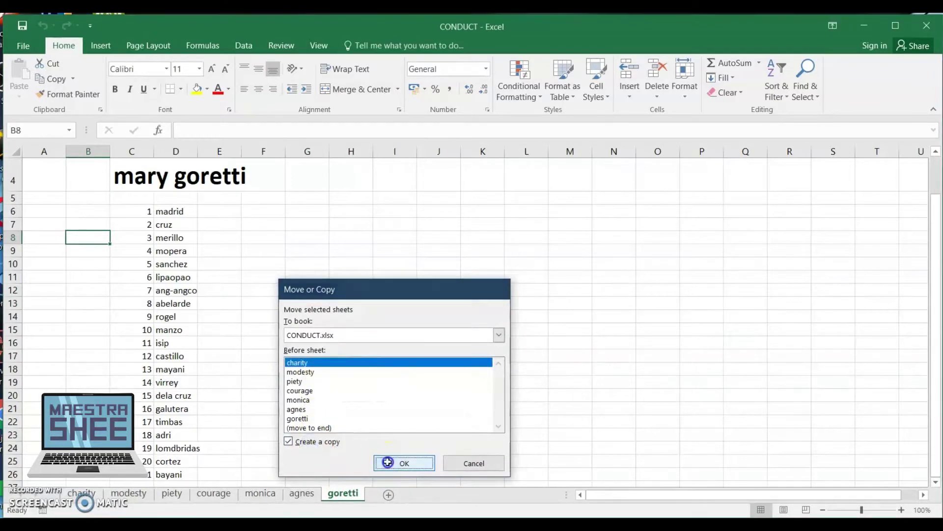
pyautogui.click(404, 462)
# Step: Rename the goretti (2) copy to bridget and change its C4 title to bridget
pyautogui.rightClick(98, 494)
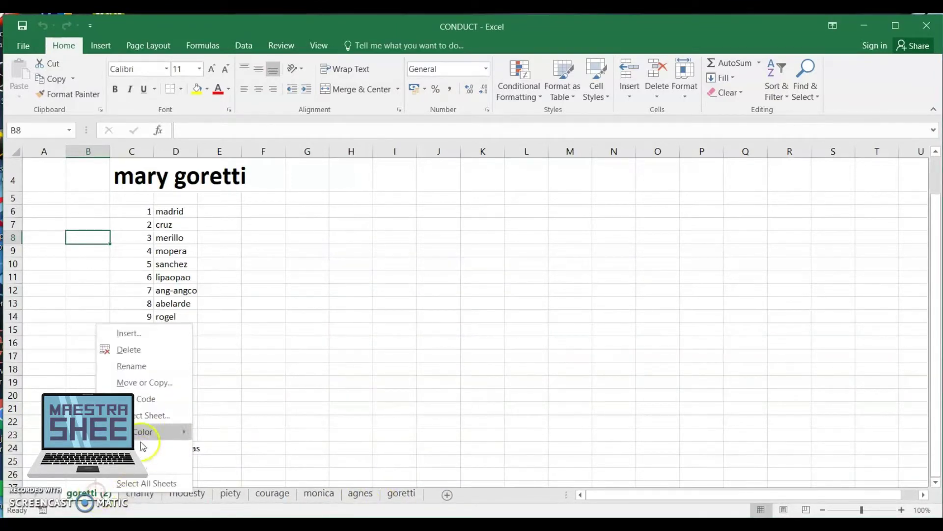
pyautogui.click(143, 370)
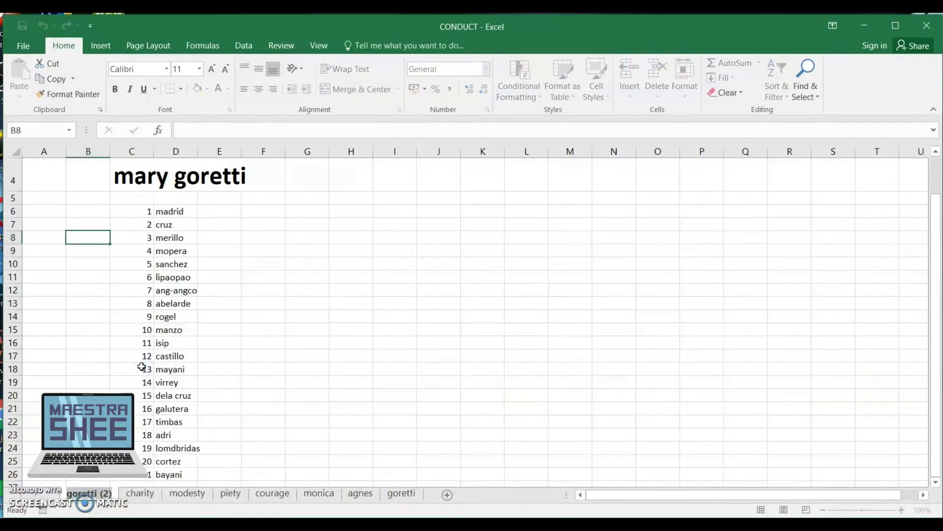
pyautogui.write('bridget')
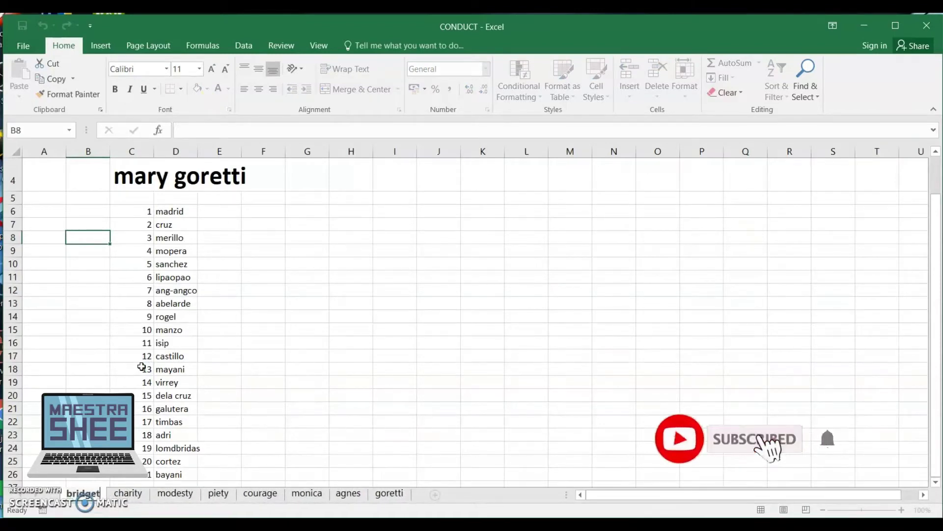
pyautogui.click(103, 329)
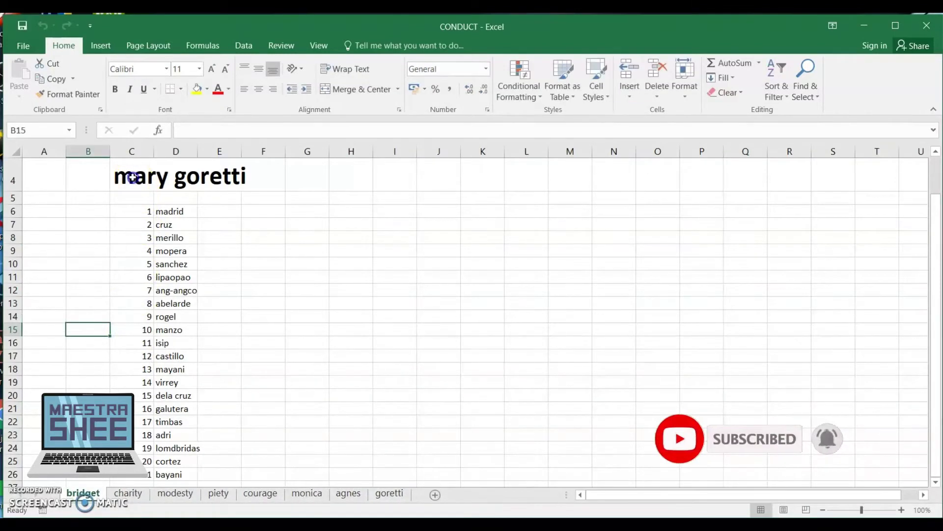
pyautogui.click(132, 178)
pyautogui.write('bridget')
pyautogui.click(97, 190)
# Step: Place the bridget sheet just before goretti and go to the goretti sheet
pyautogui.click(112, 358)
pyautogui.moveTo(81, 493); pyautogui.dragTo(372, 496)
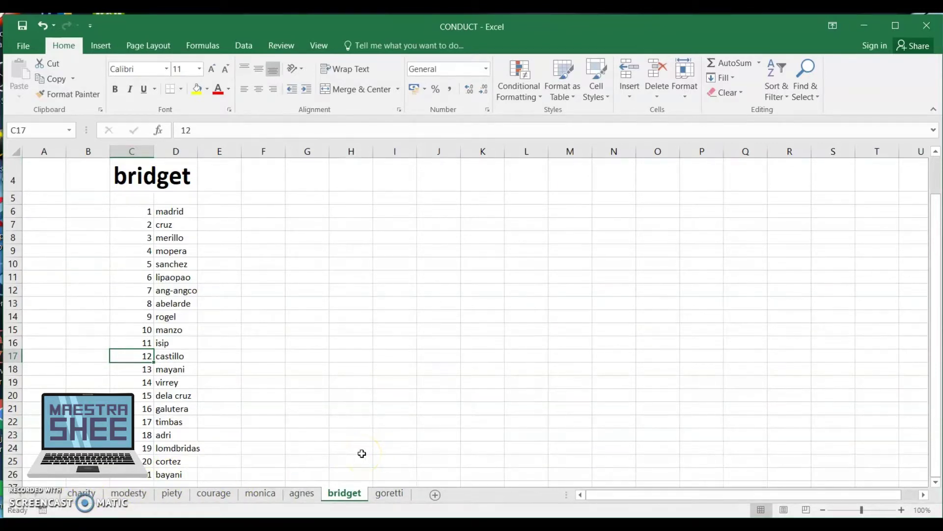
pyautogui.click(271, 342)
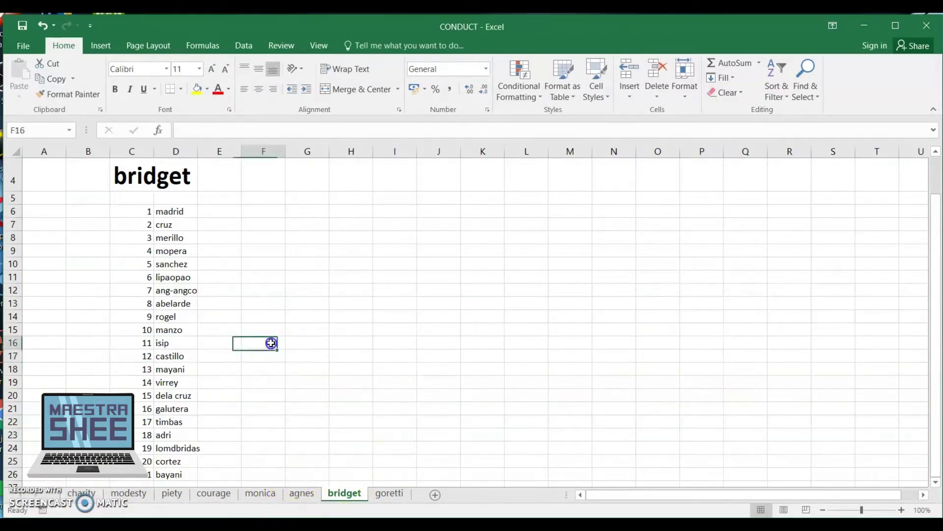
pyautogui.click(249, 210)
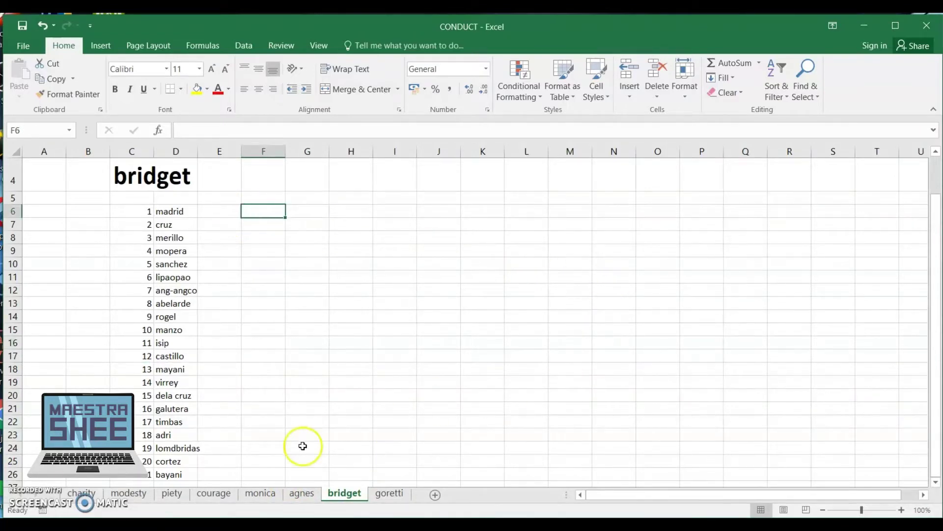
pyautogui.click(387, 499)
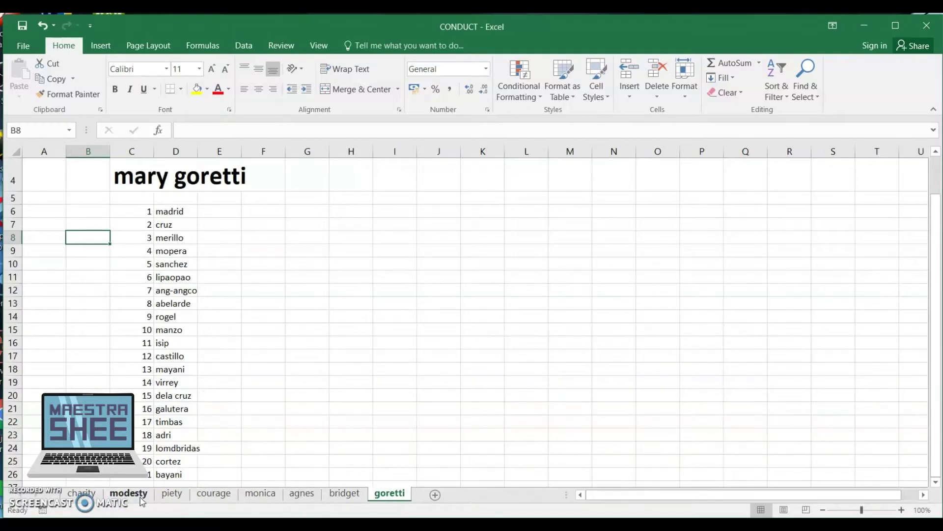
# Step: Check the sheet tabs, then go to the CONDUCT workbook's File Info page
pyautogui.click(81, 494)
pyautogui.click(246, 502)
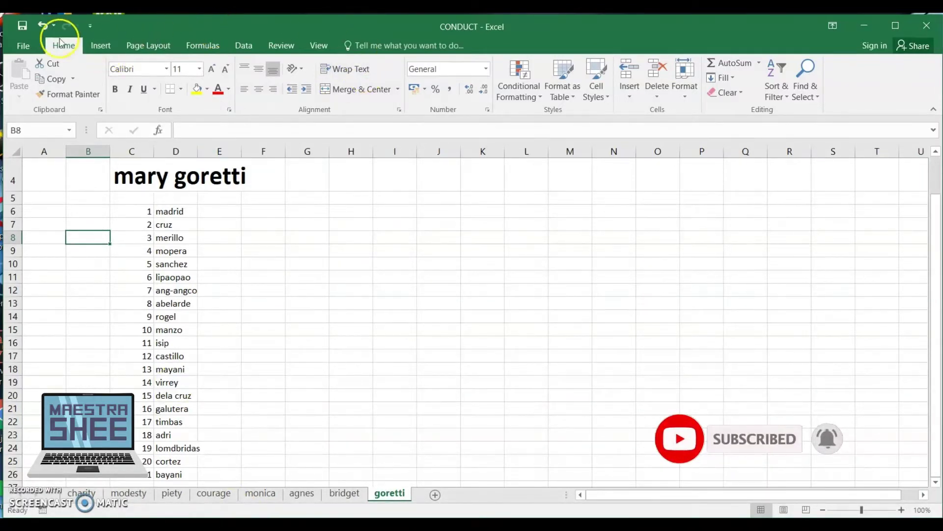
pyautogui.click(23, 46)
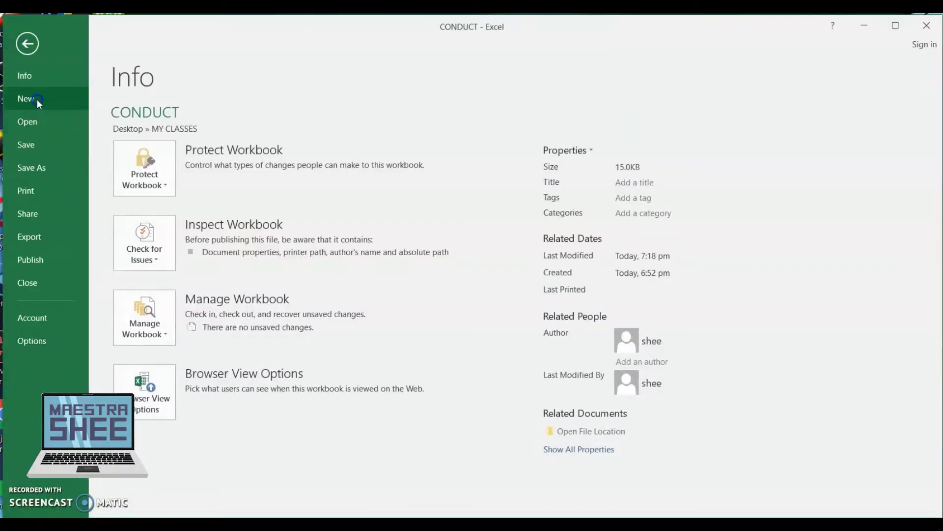
# Step: Create a blank Book1 workbook and arrange it beside the CONDUCT window
pyautogui.click(37, 99)
pyautogui.click(190, 263)
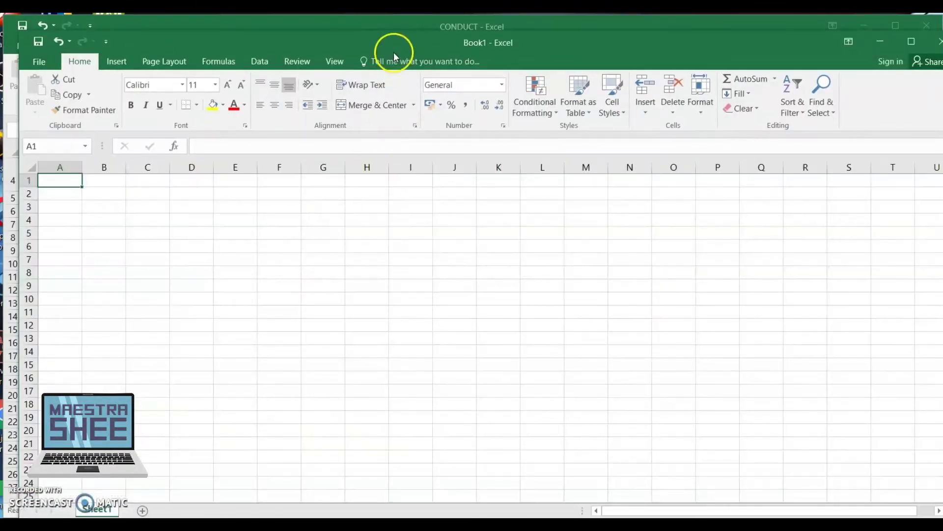
pyautogui.moveTo(325, 40); pyautogui.dragTo(496, 74)
pyautogui.moveTo(332, 26); pyautogui.dragTo(217, 1)
pyautogui.click(838, 113)
pyautogui.moveTo(858, 92); pyautogui.dragTo(897, 59)
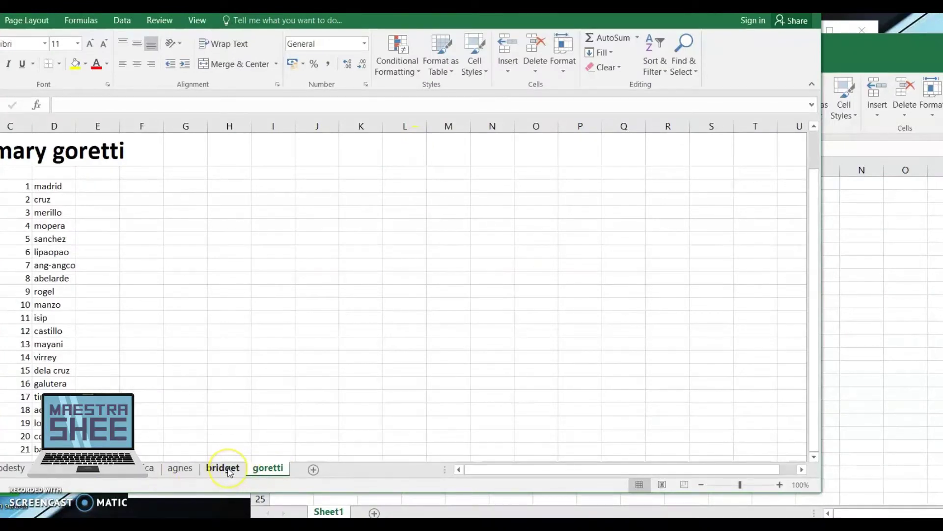
# Step: Drag the bridget sheet into Book1, then back into CONDUCT before agnes
pyautogui.moveTo(229, 472); pyautogui.dragTo(240, 469)
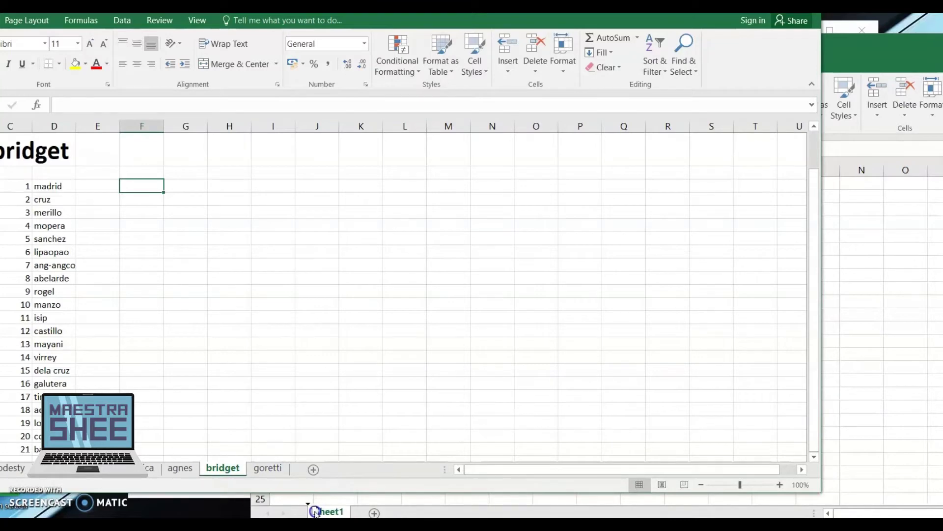
pyautogui.moveTo(310, 511); pyautogui.dragTo(309, 511)
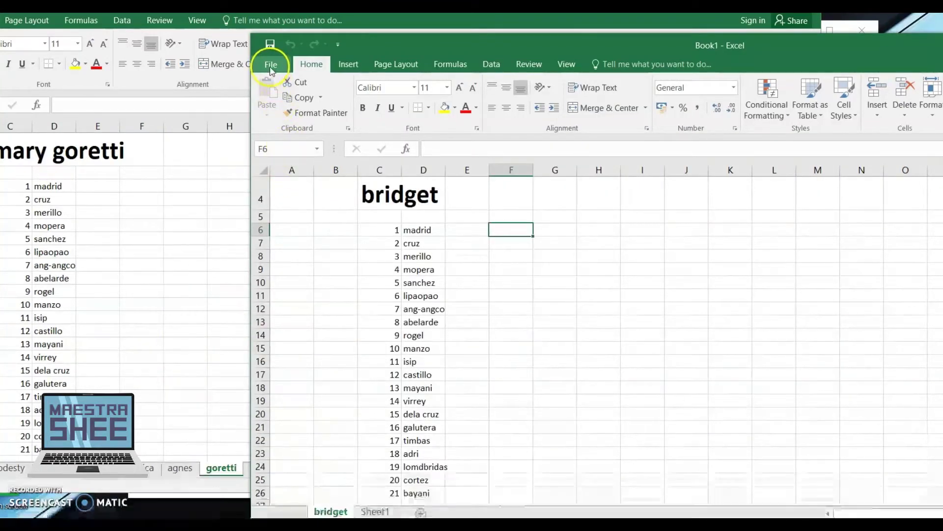
pyautogui.click(271, 65)
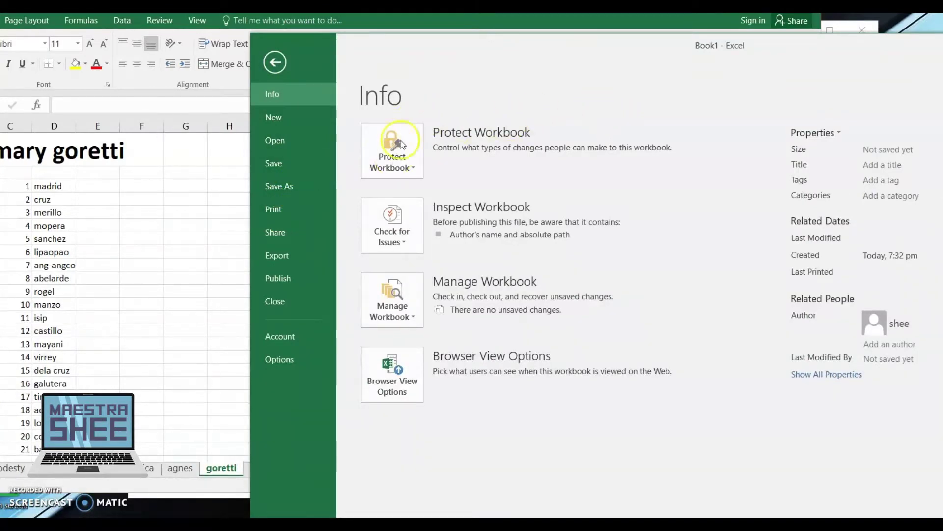
pyautogui.click(275, 62)
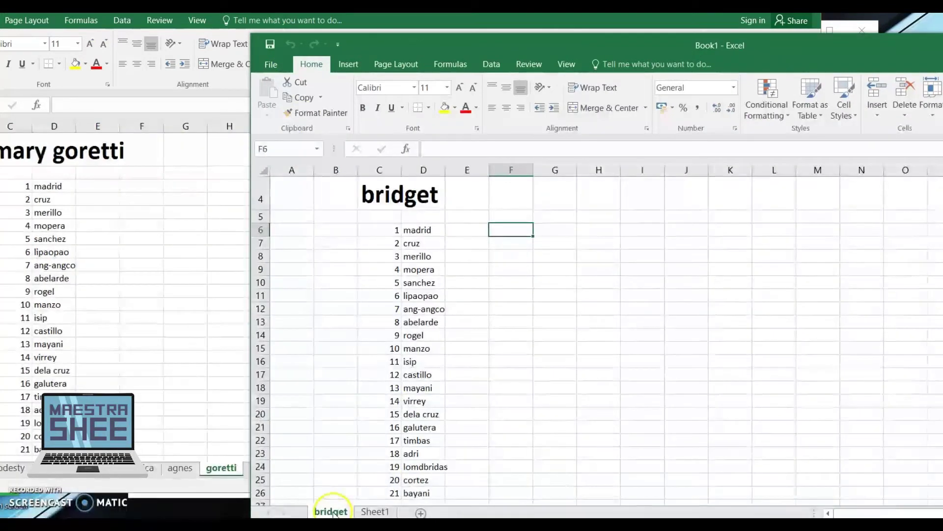
pyautogui.moveTo(196, 462); pyautogui.dragTo(192, 461)
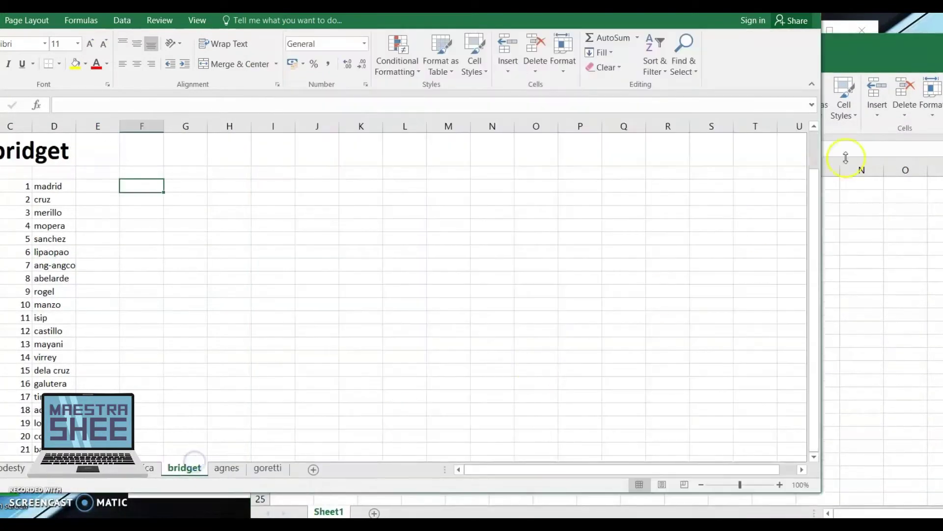
# Step: Close Book1 without saving and maximize the CONDUCT window
pyautogui.click(893, 51)
pyautogui.doubleClick(893, 50)
pyautogui.click(927, 43)
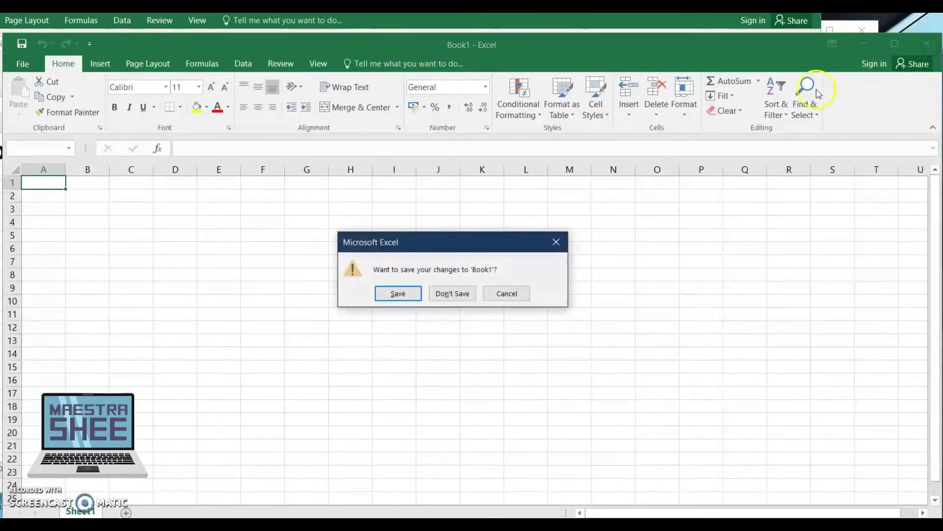
pyautogui.click(448, 293)
pyautogui.moveTo(413, 0); pyautogui.dragTo(536, 22)
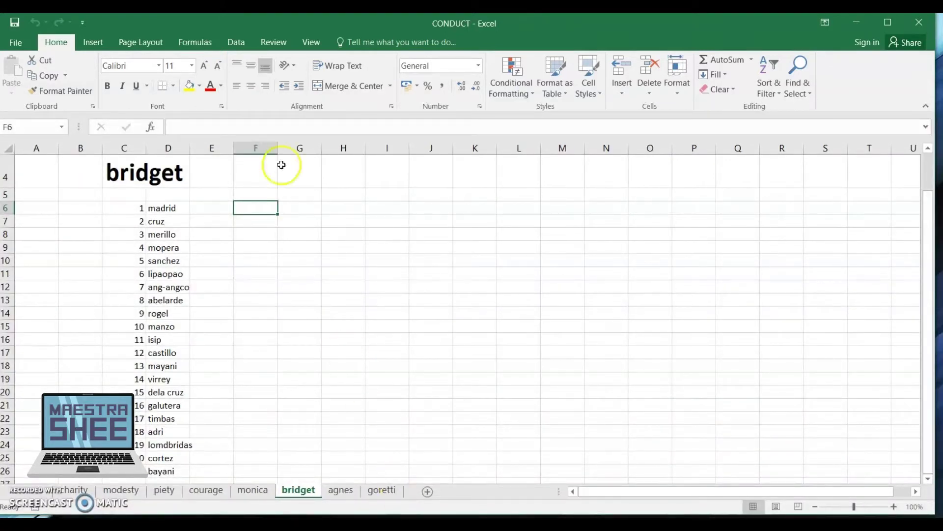
pyautogui.moveTo(324, 20); pyautogui.dragTo(325, 22)
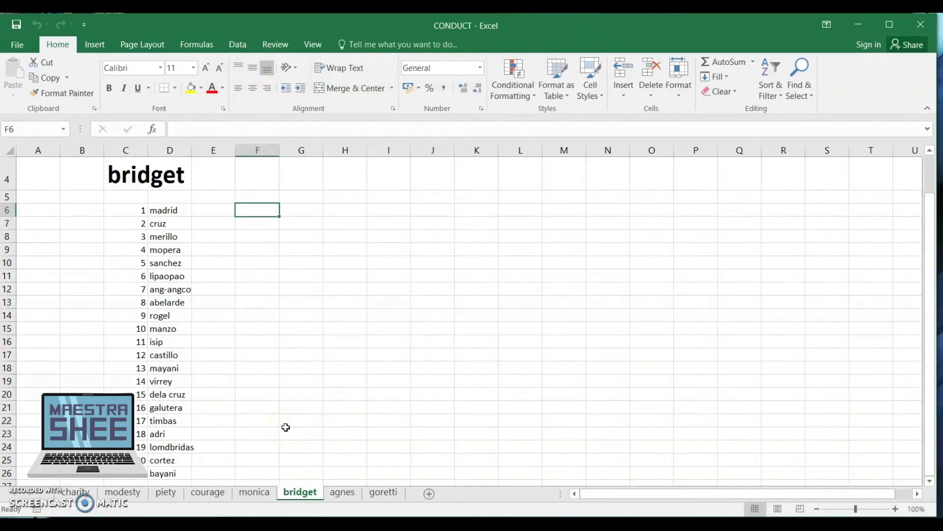
pyautogui.hotkey('alt', 'F11')
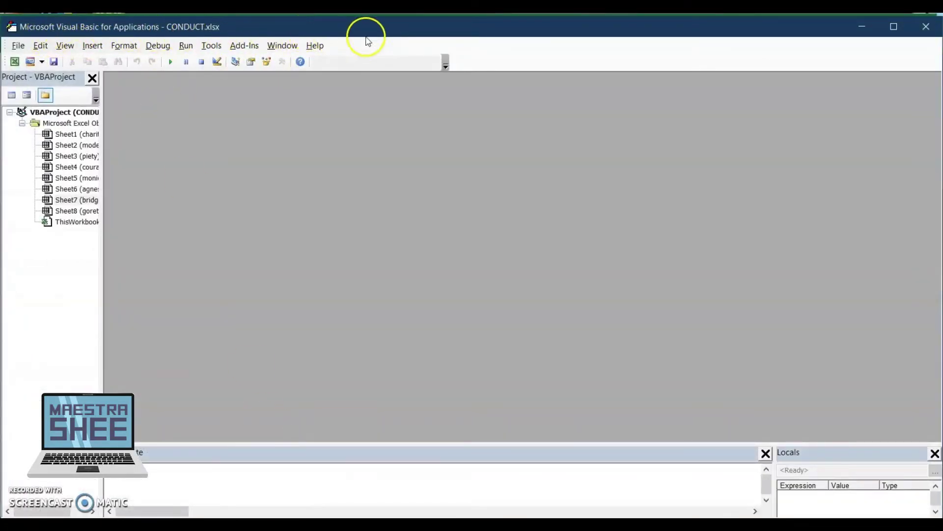
pyautogui.click(926, 28)
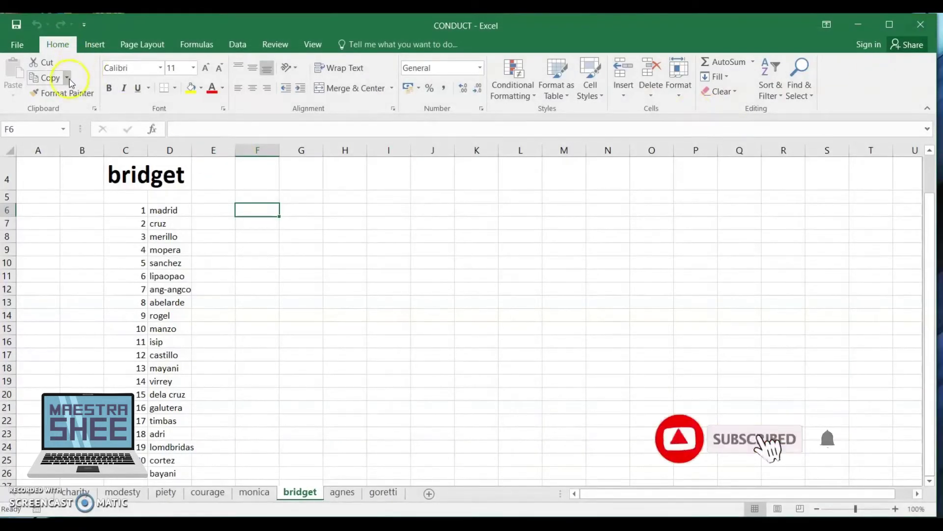
# Step: Tick Developer under Main Tabs in Excel Options' Customize Ribbon and apply it
pyautogui.click(14, 43)
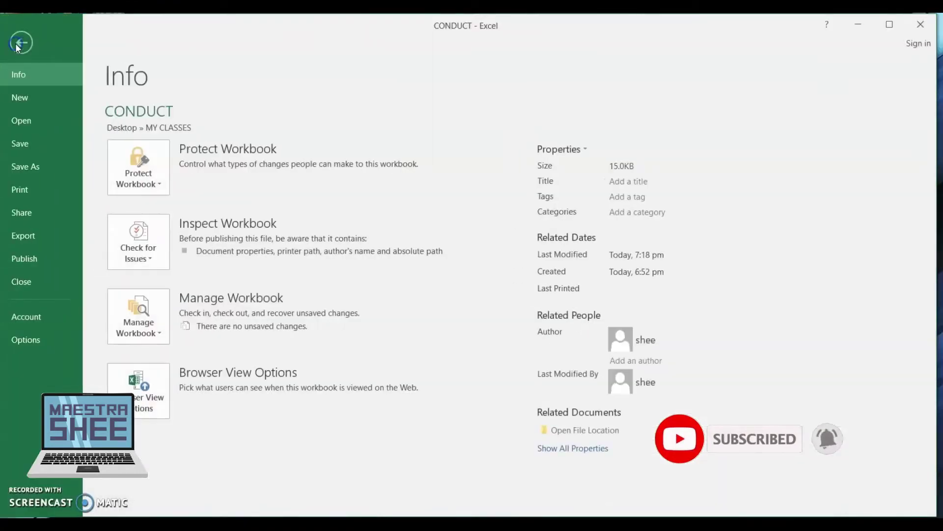
pyautogui.click(23, 339)
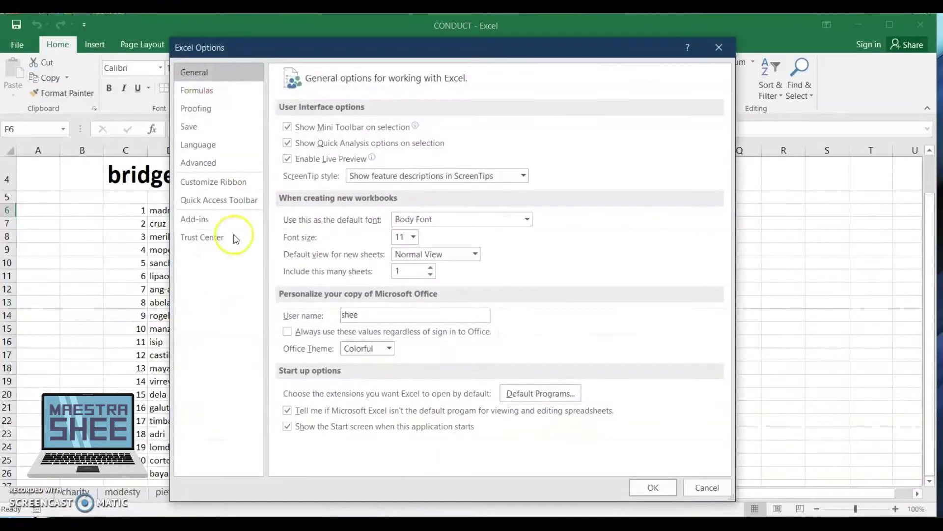
pyautogui.click(218, 183)
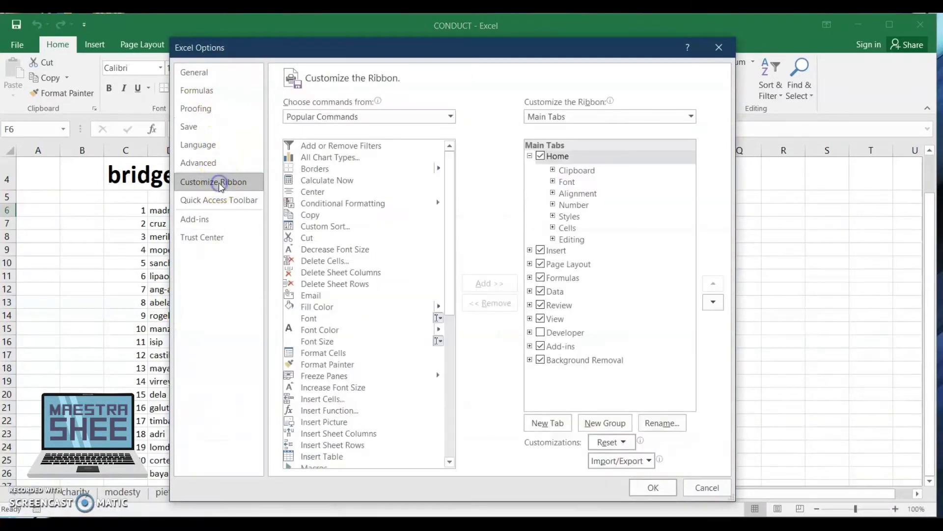
pyautogui.click(541, 333)
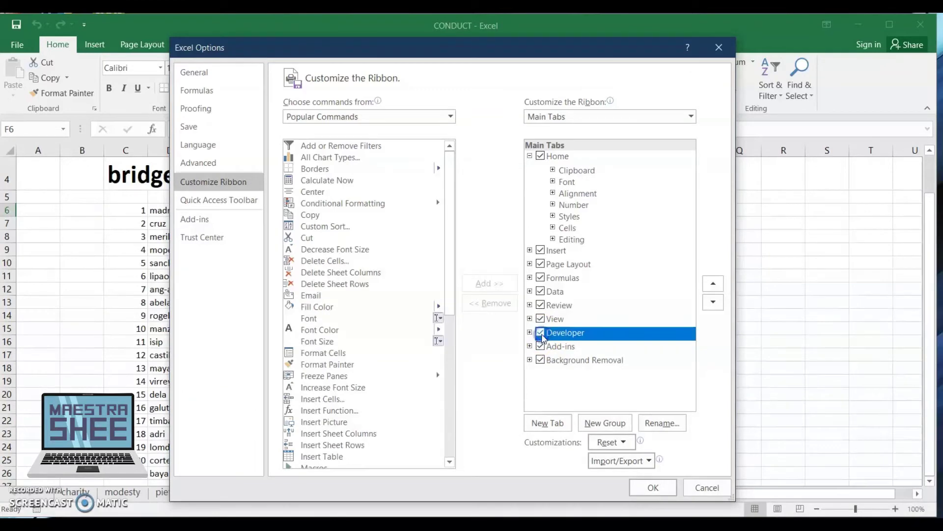
pyautogui.click(661, 492)
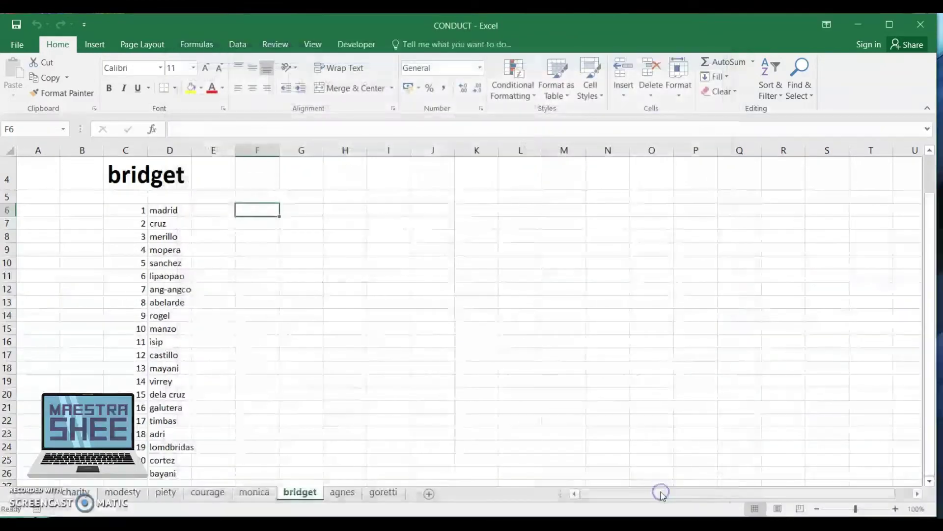
# Step: Launch Visual Basic from the Developer tab's Code group
pyautogui.click(353, 47)
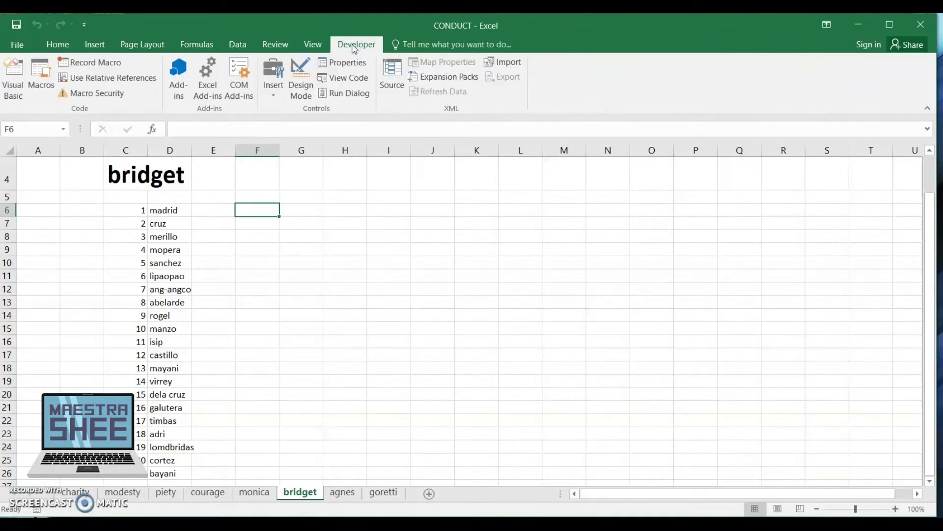
pyautogui.click(17, 82)
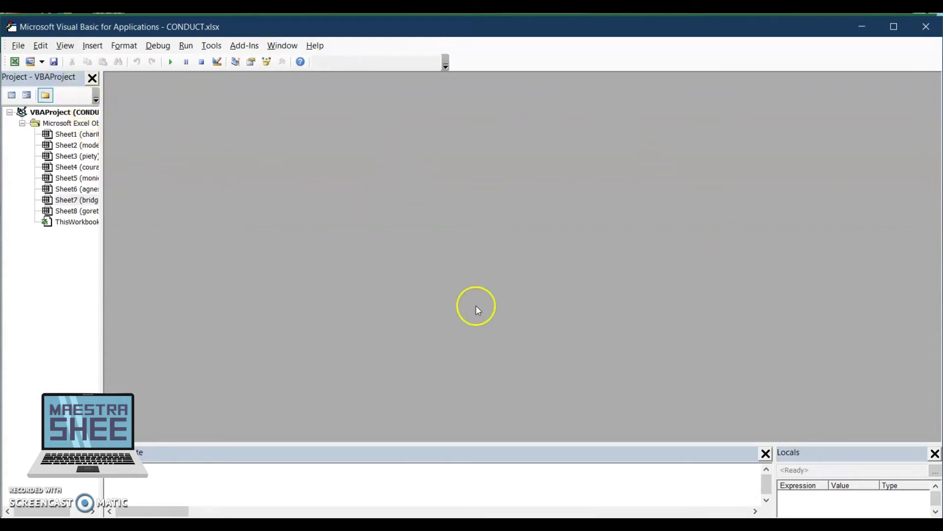
# Step: Insert an empty Module1 and switch to the Notepad file holding the Splitbook code
pyautogui.click(87, 48)
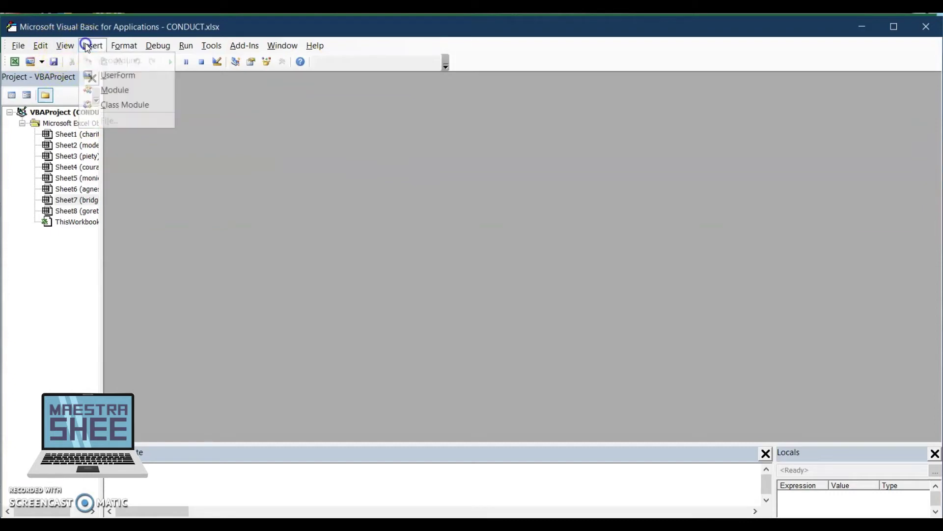
pyautogui.click(123, 91)
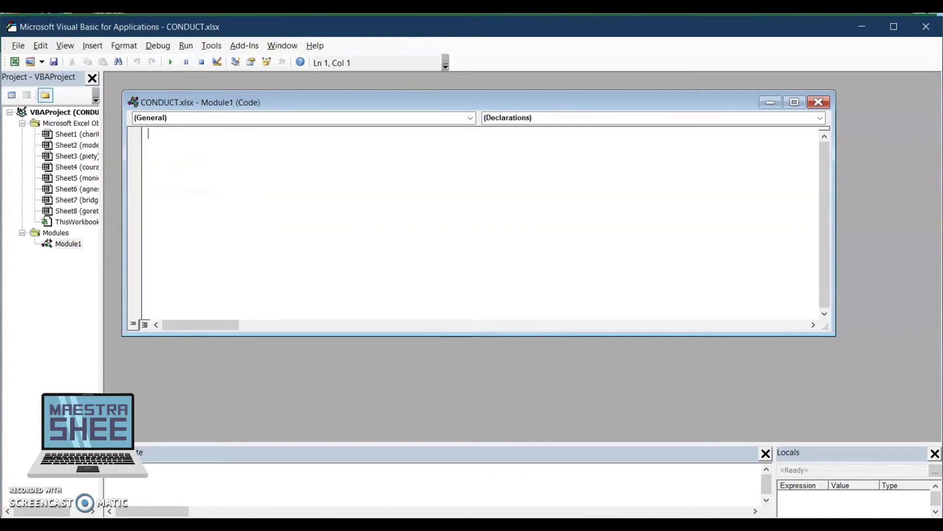
pyautogui.hotkey('alt', 'Tab')
pyautogui.click(248, 263)
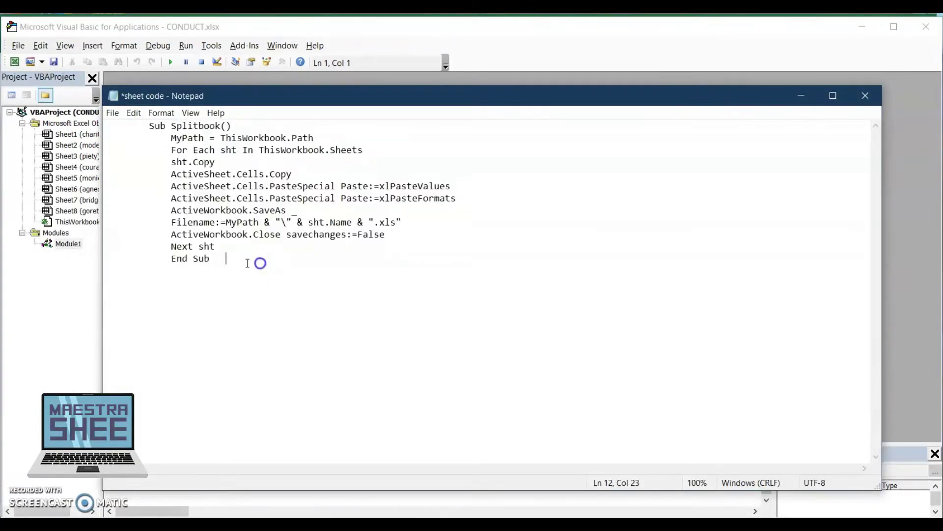
# Step: Copy the entire Splitbook macro from Notepad and minimize Notepad
pyautogui.moveTo(149, 126); pyautogui.dragTo(253, 273)
pyautogui.rightClick(200, 195)
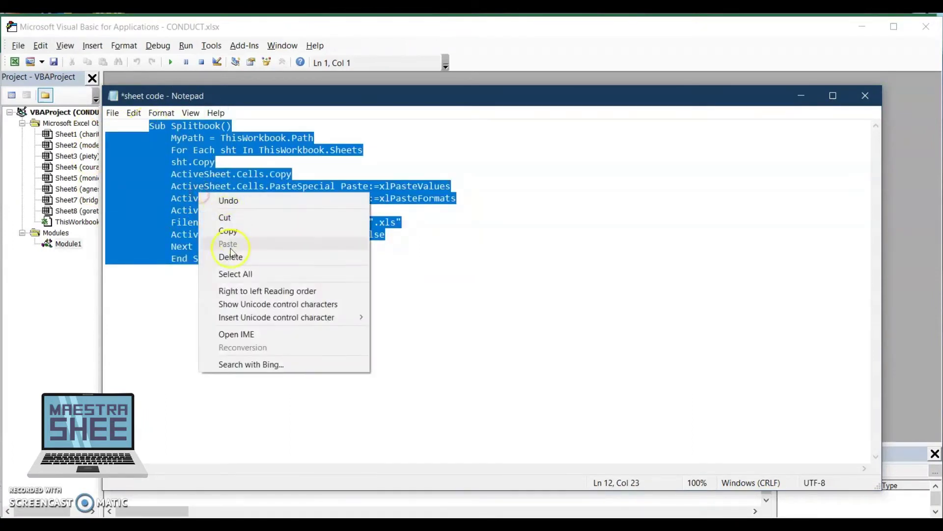
pyautogui.click(229, 231)
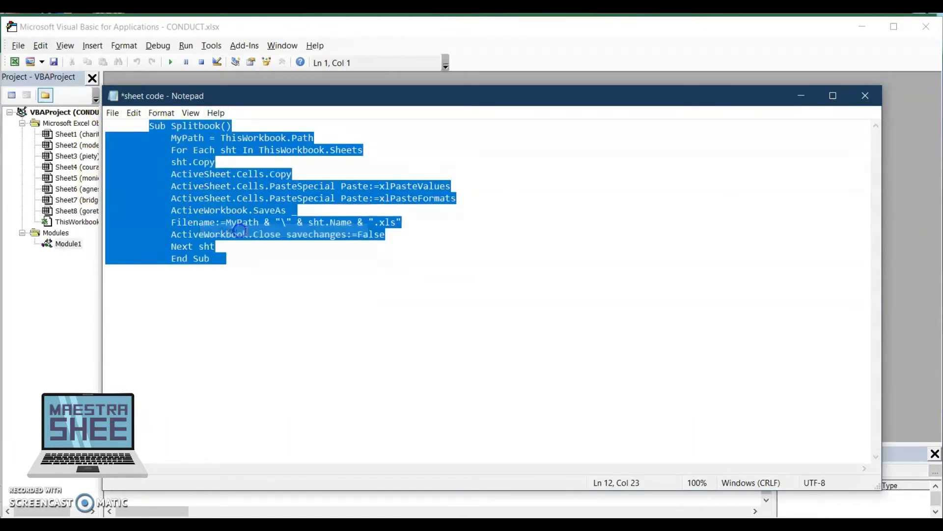
pyautogui.click(801, 100)
pyautogui.rightClick(170, 147)
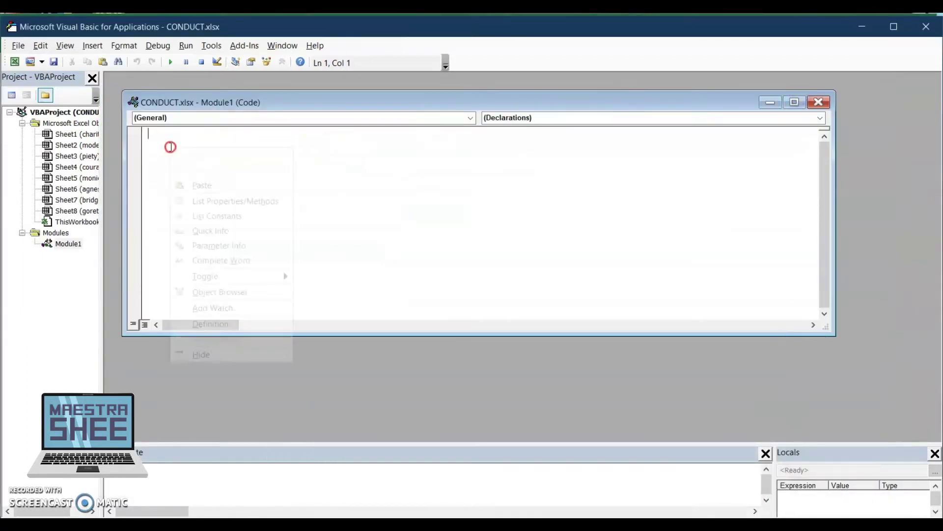
# Step: Paste the Splitbook macro into Module1 and run it
pyautogui.click(217, 186)
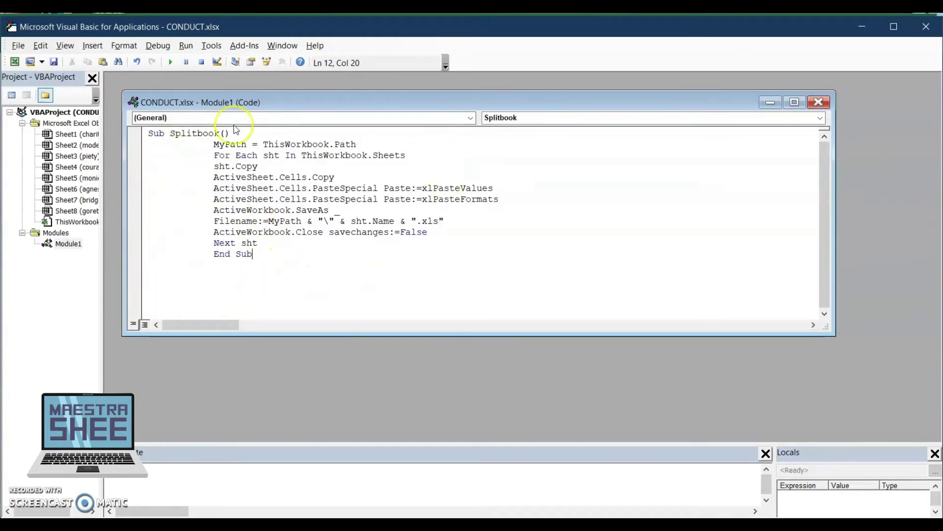
pyautogui.click(171, 63)
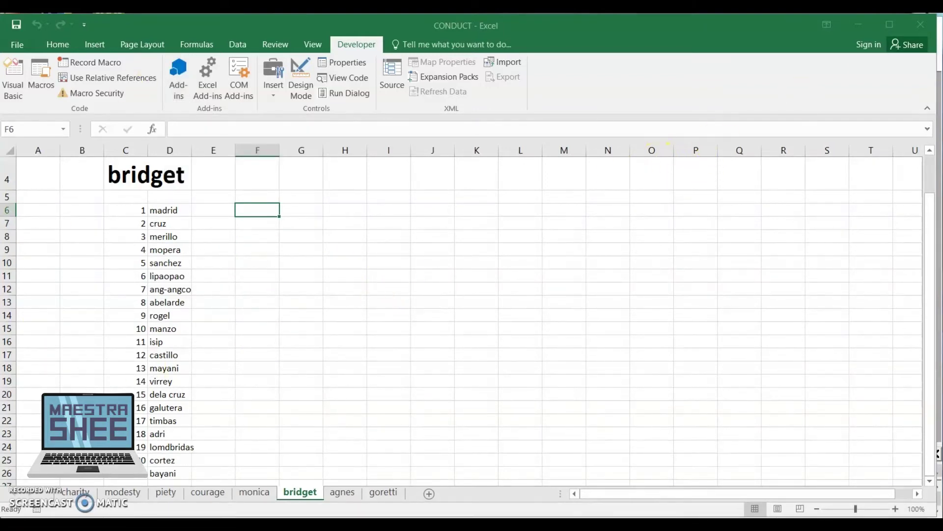
# Step: Close CONDUCT, saving it as macro-free CONDUCT.xlsx
pyautogui.click(920, 24)
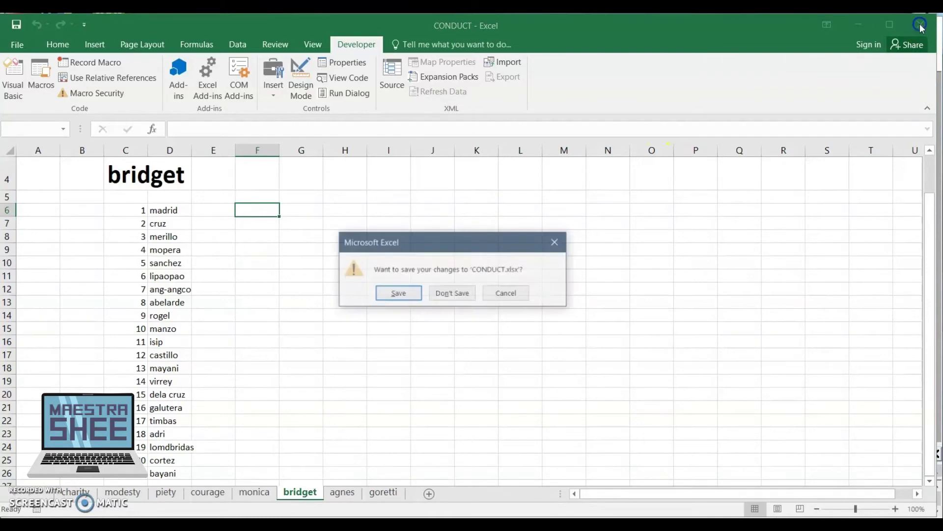
pyautogui.click(408, 296)
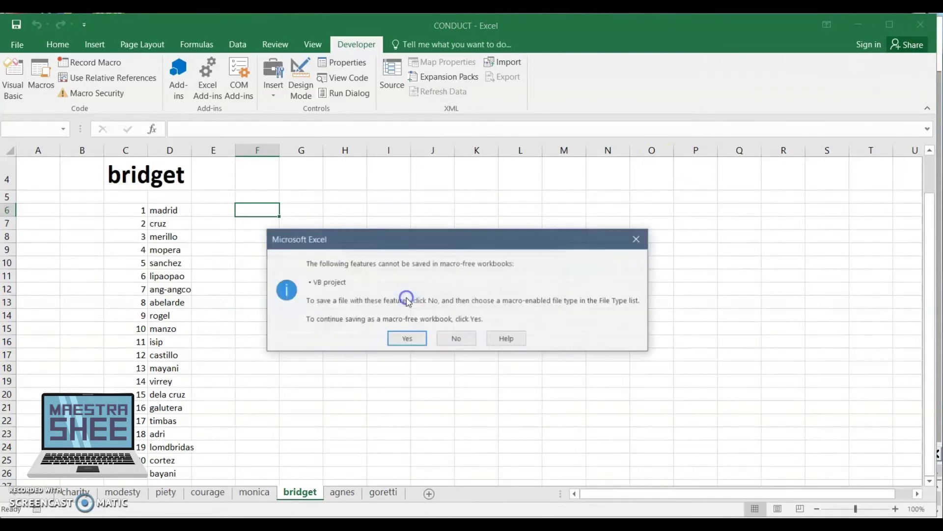
pyautogui.click(407, 339)
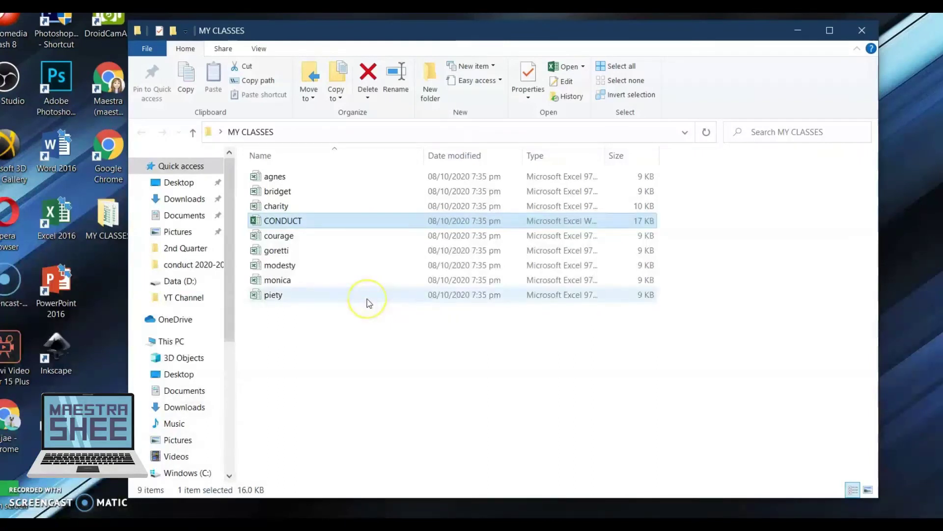
# Step: Review the new per-sheet files from courage to piety in MY CLASSES and open agnes.xls
pyautogui.moveTo(289, 225); pyautogui.dragTo(369, 343)
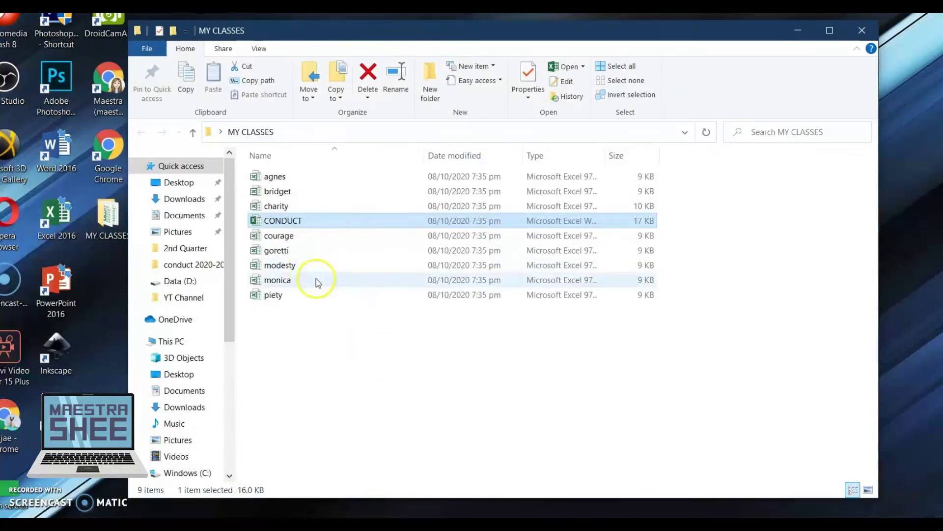
pyautogui.moveTo(722, 358); pyautogui.dragTo(237, 229)
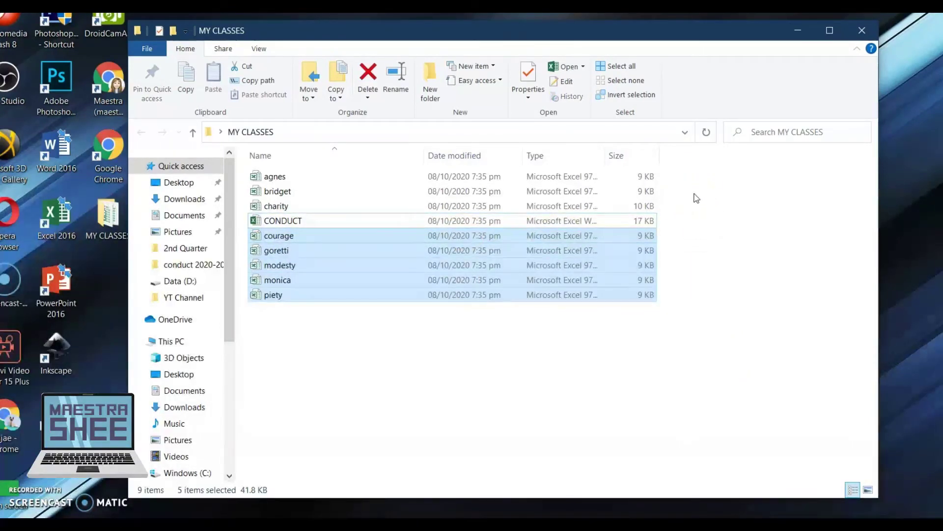
pyautogui.moveTo(475, 254); pyautogui.dragTo(477, 255)
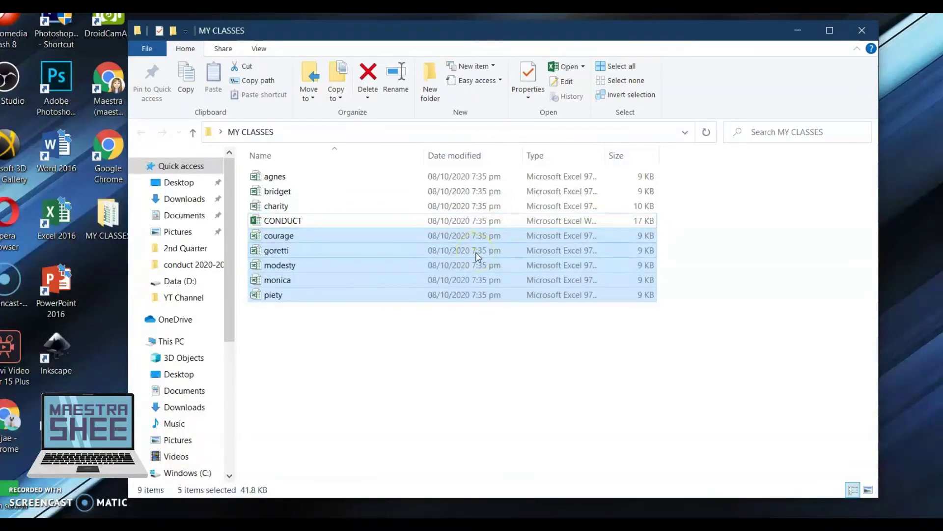
pyautogui.doubleClick(275, 177)
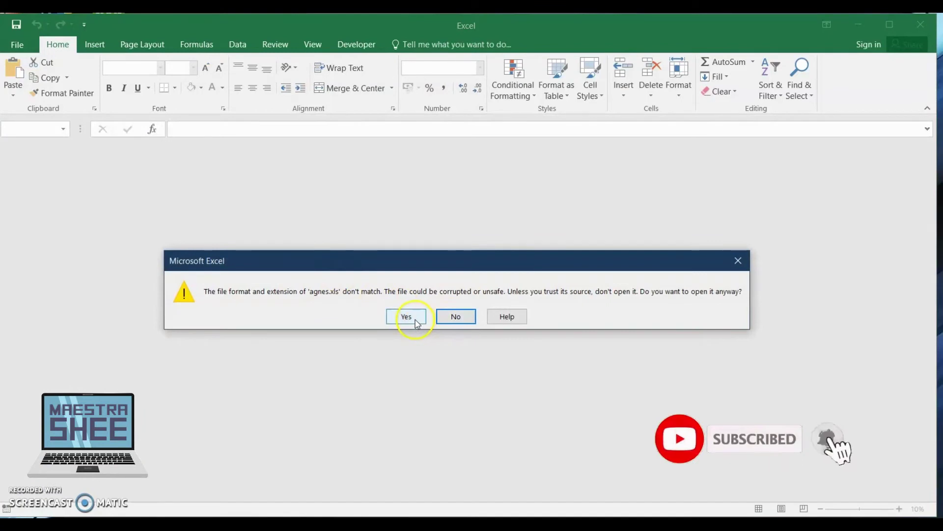
# Step: Check agnes.xls and bridget.xls, accepting each format warning and then closing the workbook
pyautogui.click(416, 320)
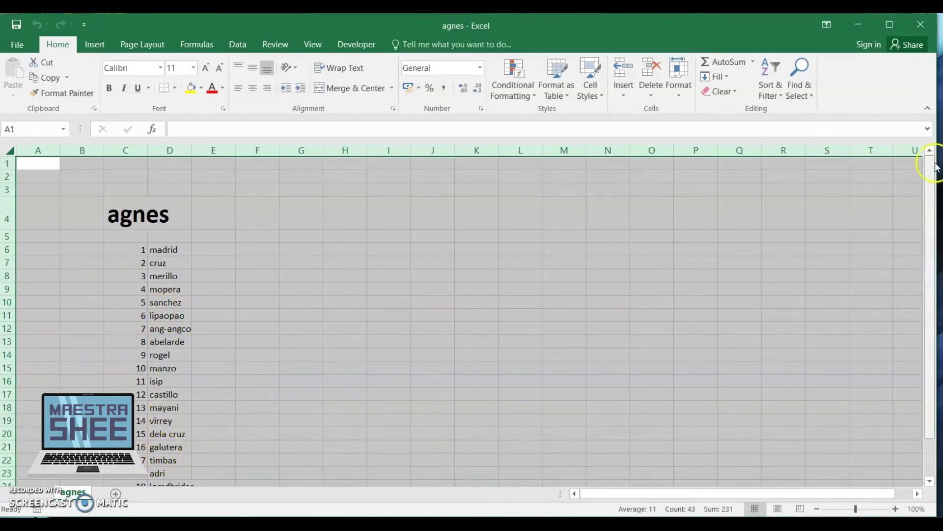
pyautogui.click(927, 31)
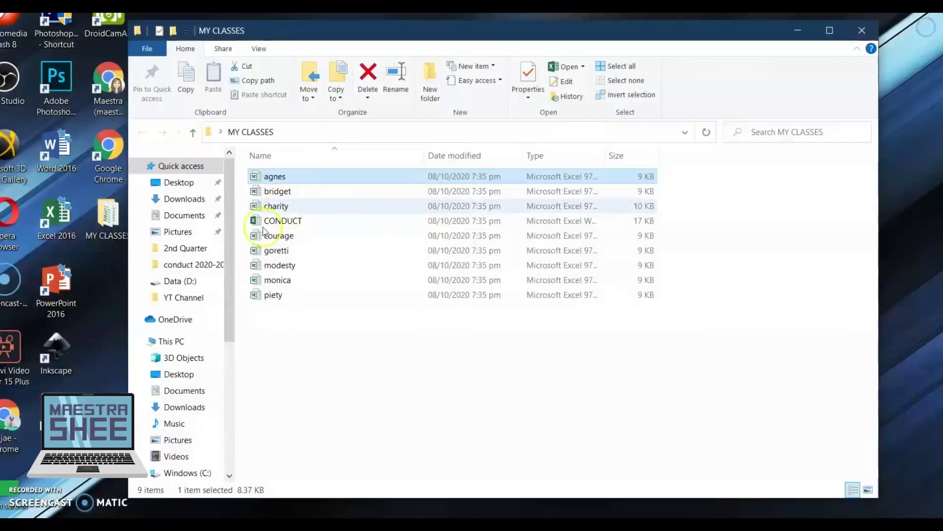
pyautogui.click(280, 195)
pyautogui.doubleClick(280, 195)
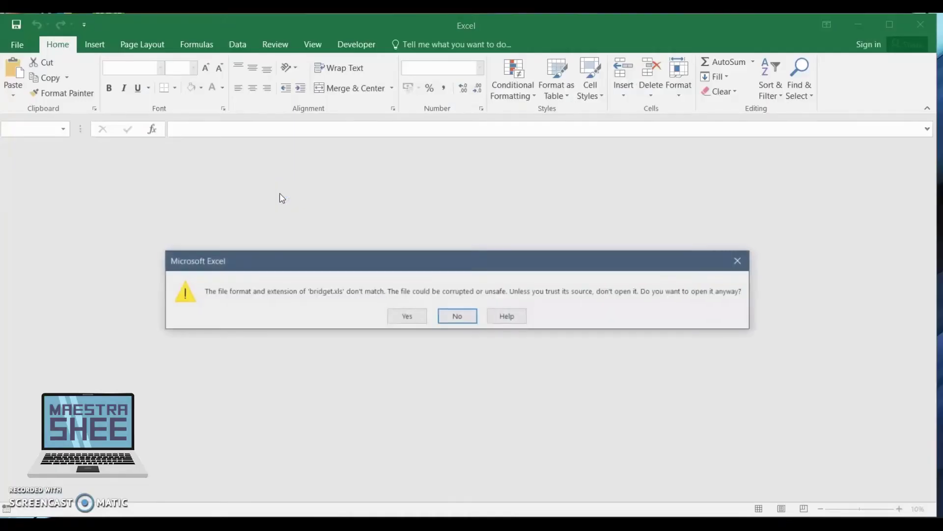
pyautogui.click(406, 319)
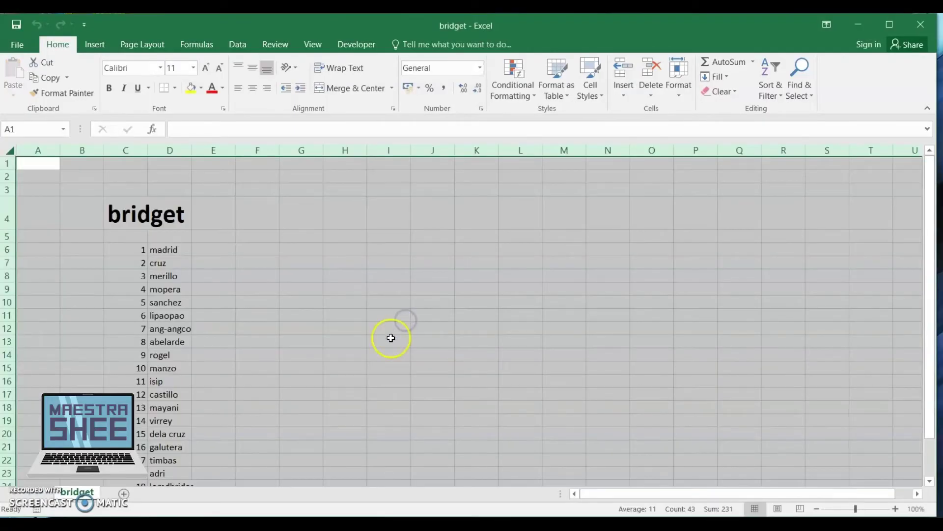
pyautogui.click(920, 24)
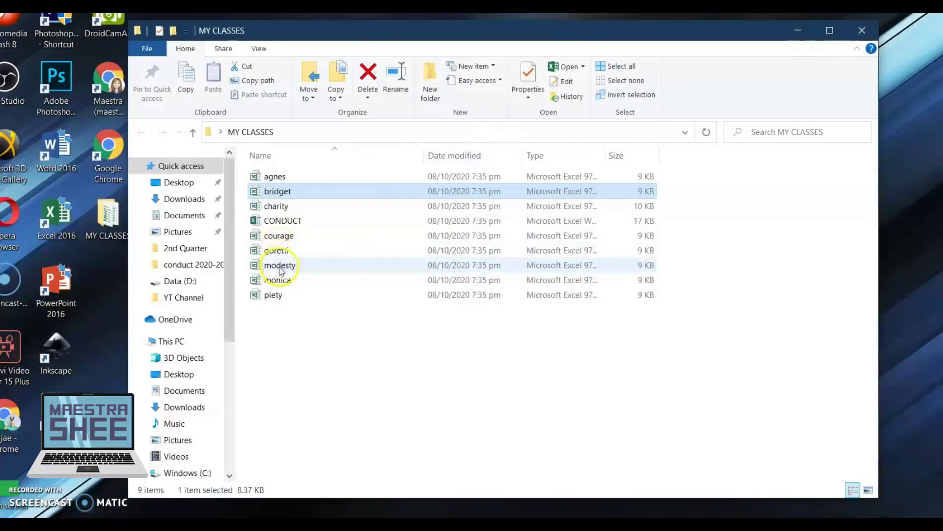
# Step: Check and close goretti.xls, then open modesty.xls past its format mismatch warning
pyautogui.doubleClick(277, 250)
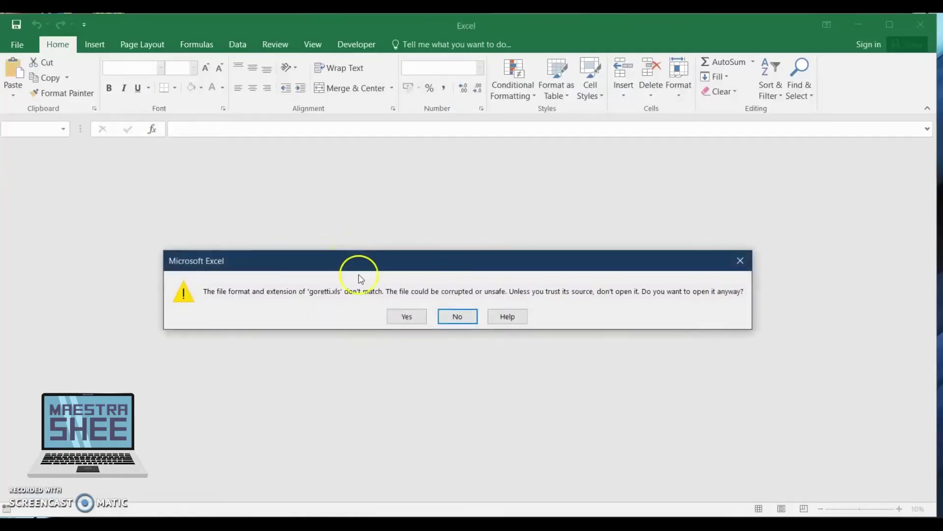
pyautogui.click(411, 316)
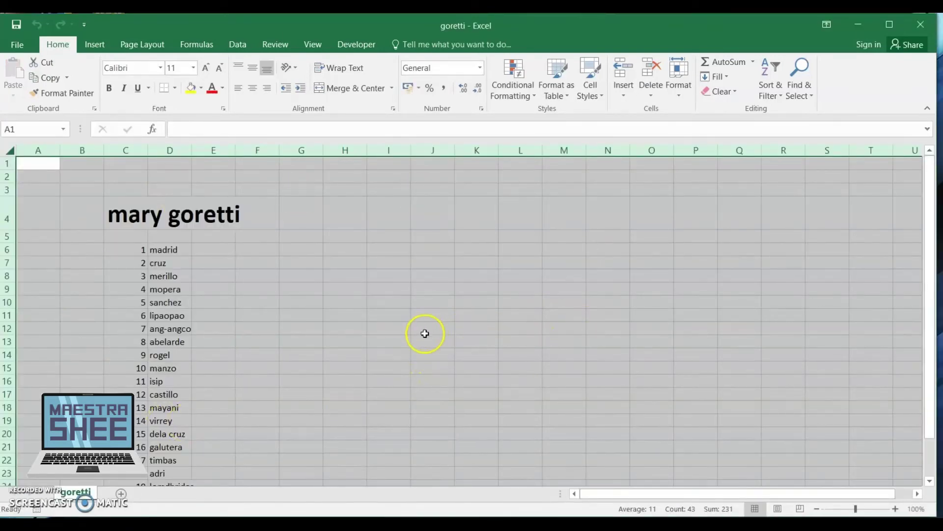
pyautogui.click(921, 24)
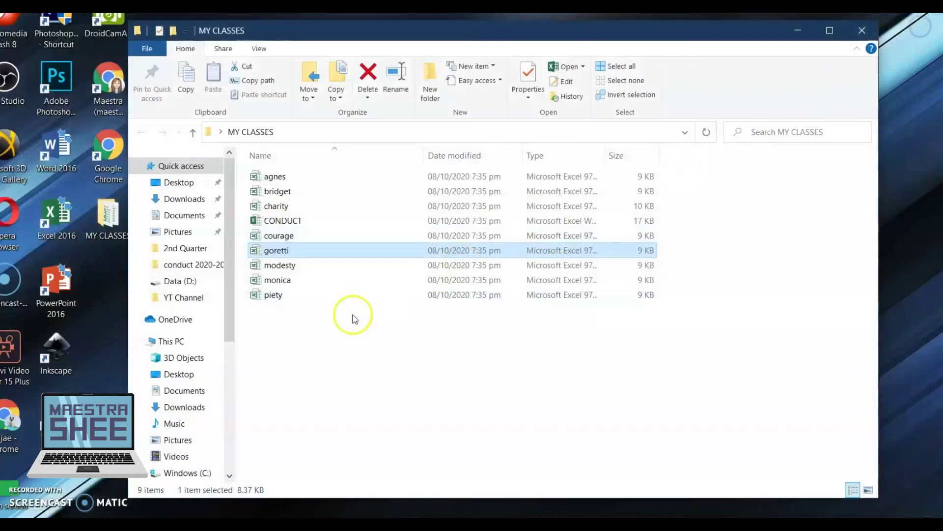
pyautogui.doubleClick(275, 266)
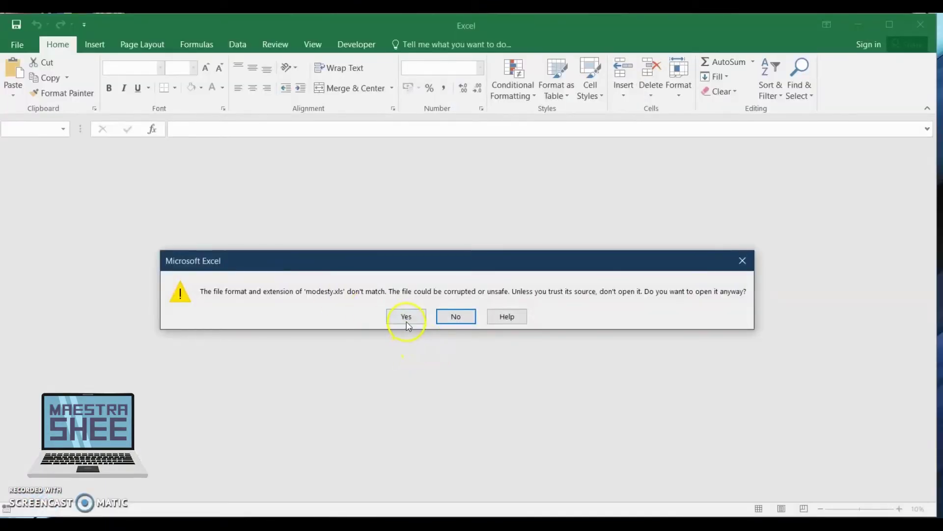
pyautogui.click(407, 323)
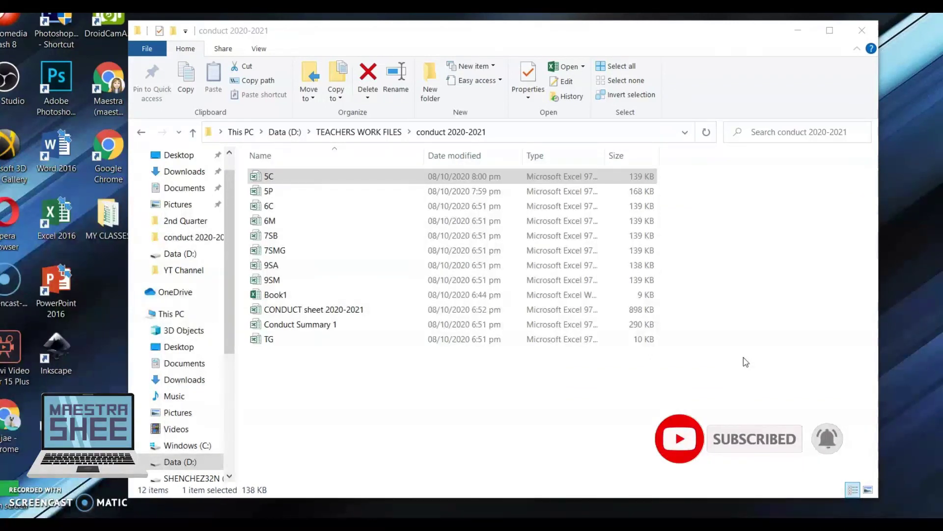
# Step: Reposition the conduct 2020-2021 folder window and open 6M.xls, accepting the format warning
pyautogui.click(525, 153)
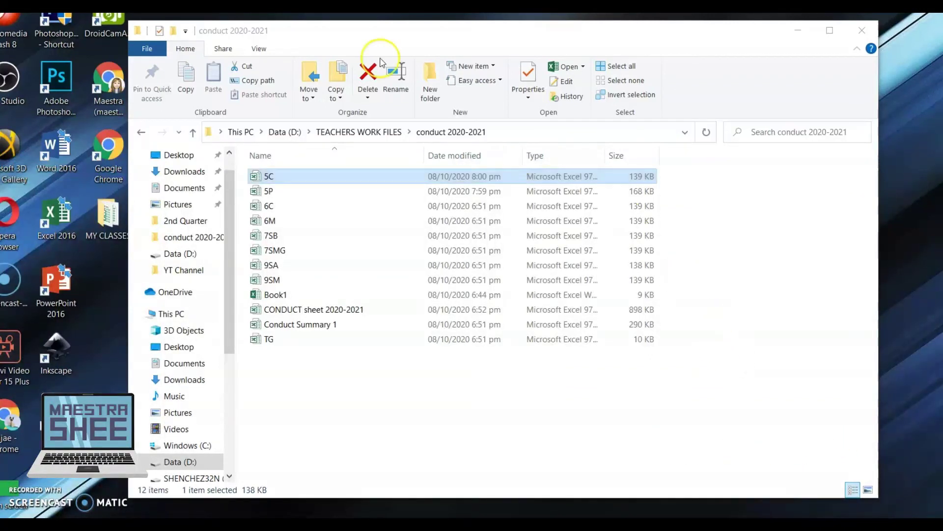
pyautogui.moveTo(307, 30); pyautogui.dragTo(286, 35)
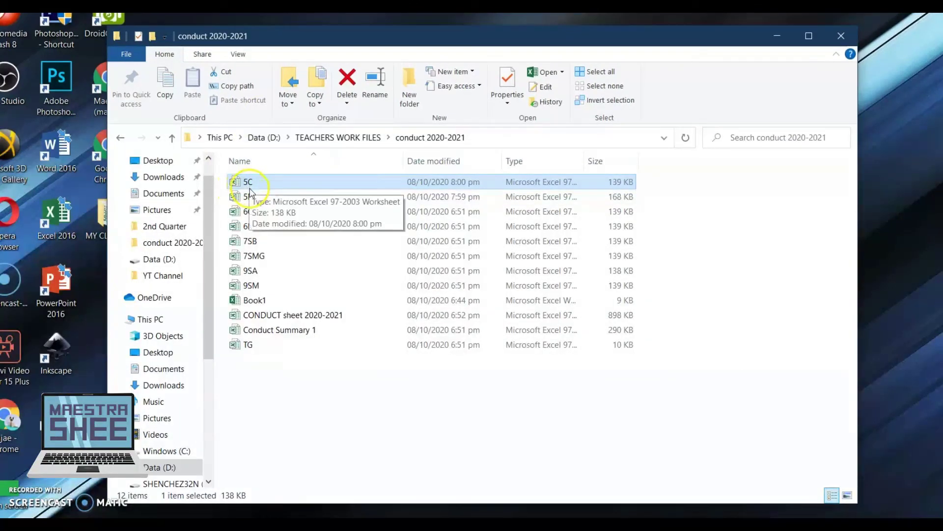
pyautogui.doubleClick(250, 227)
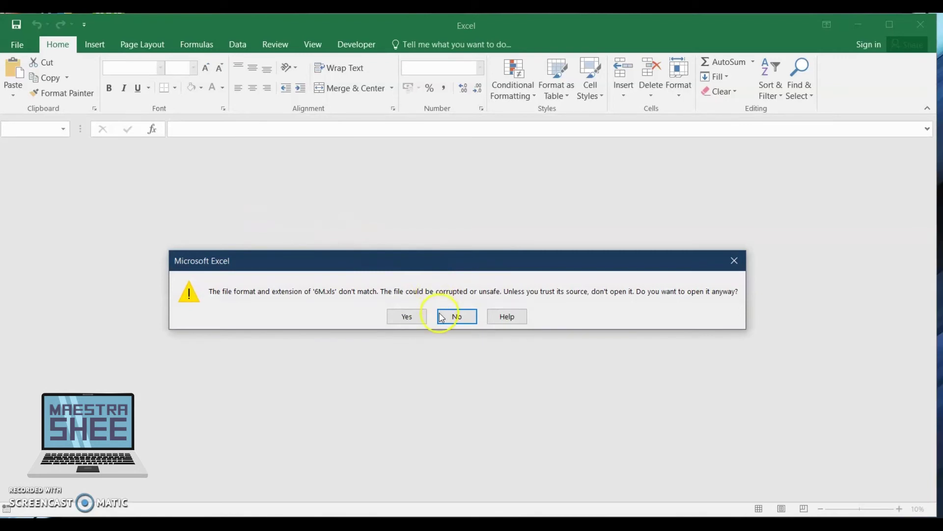
pyautogui.click(408, 317)
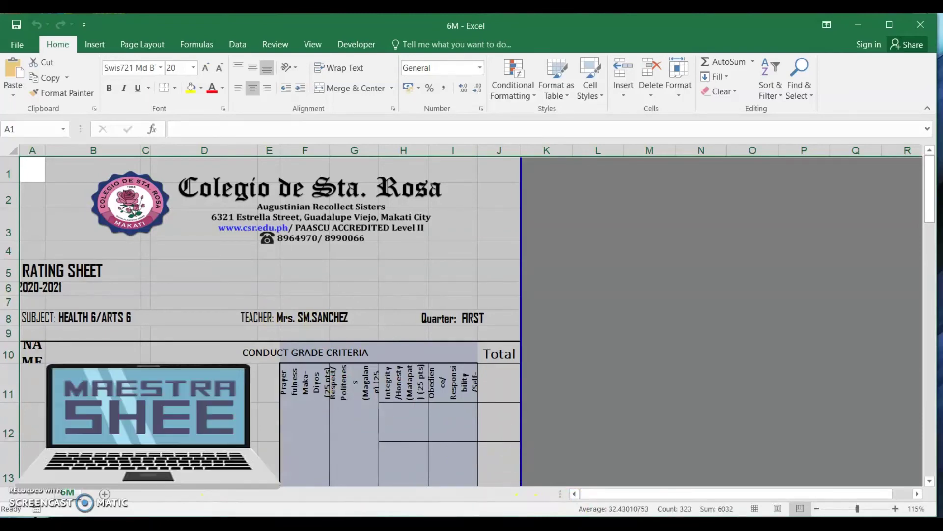
# Step: Merge and center the CONDUCT RATING SHEET title across A5:J5
pyautogui.scroll(-3, 94, 327)
pyautogui.scroll(3, 94, 329)
pyautogui.scroll(-1, 94, 329)
pyautogui.scroll(1, 95, 328)
pyautogui.click(596, 495)
pyautogui.click(32, 271)
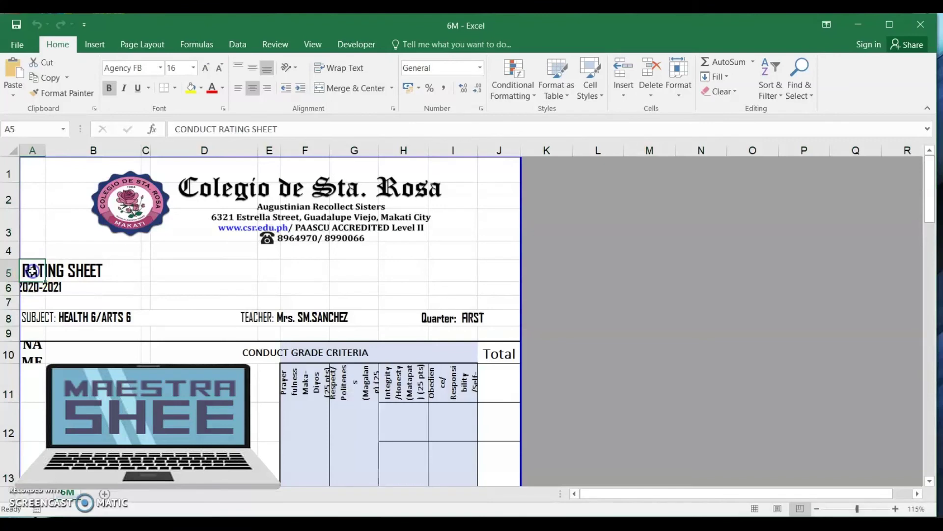
pyautogui.moveTo(30, 270); pyautogui.dragTo(486, 274)
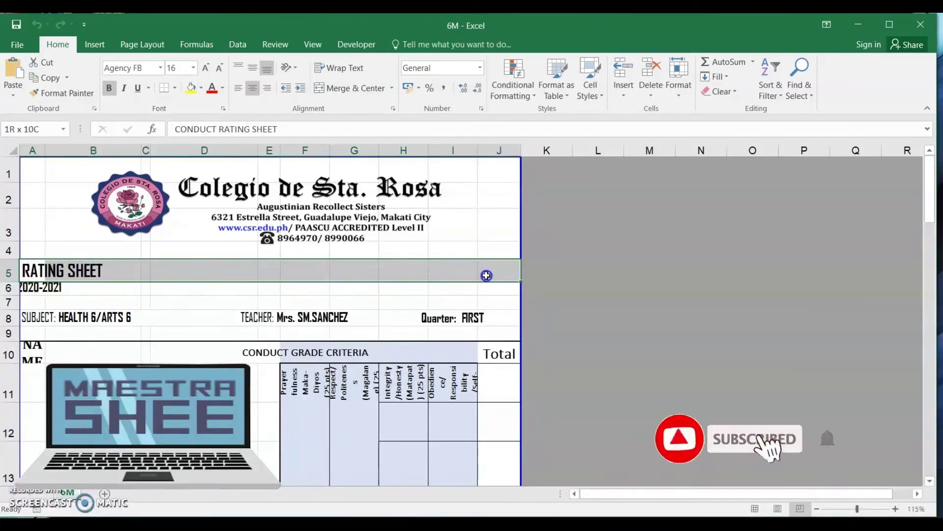
pyautogui.click(349, 88)
# Step: Merge and center the SY 2020-2021 title across A6:J6
pyautogui.moveTo(30, 288); pyautogui.dragTo(488, 289)
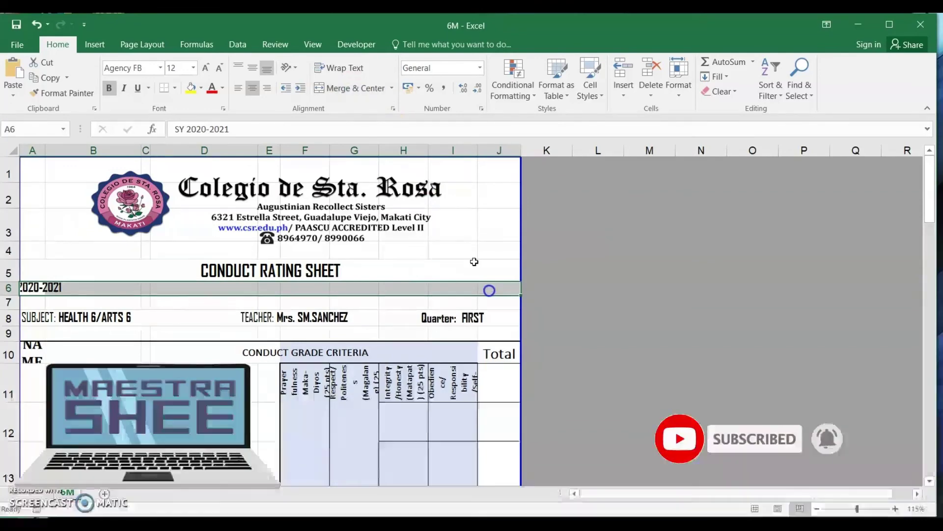
pyautogui.click(349, 88)
pyautogui.moveTo(31, 348); pyautogui.dragTo(212, 389)
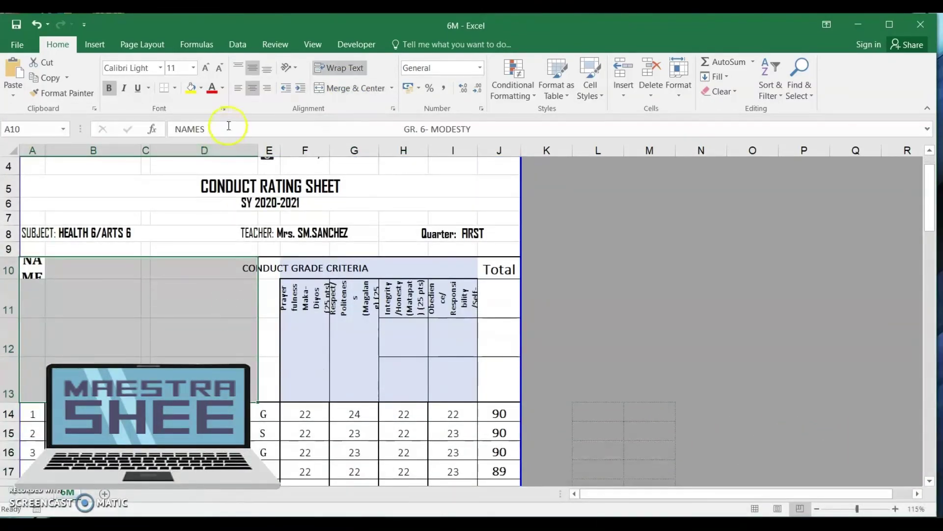
# Step: Merge the NAMES block A10:D13, extend it toward column E, then unmerge it again
pyautogui.scroll(1, 267, 349)
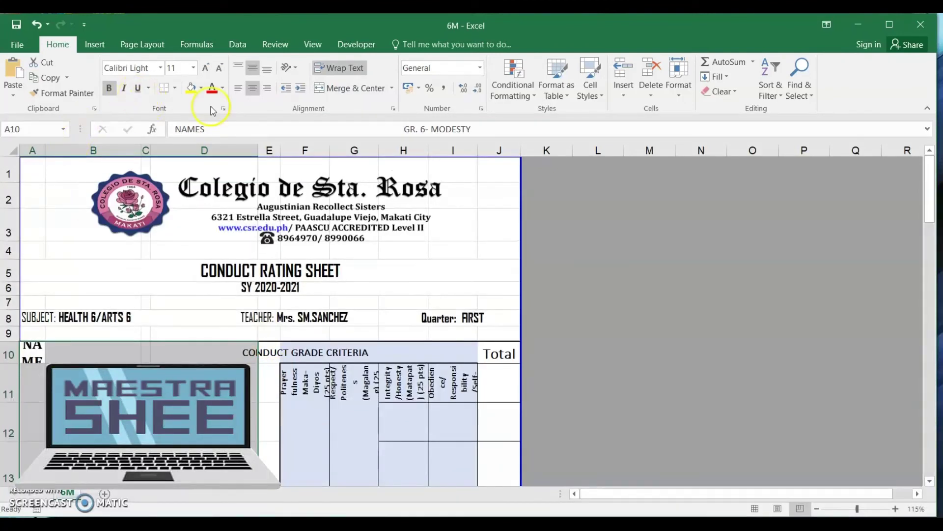
pyautogui.click(350, 88)
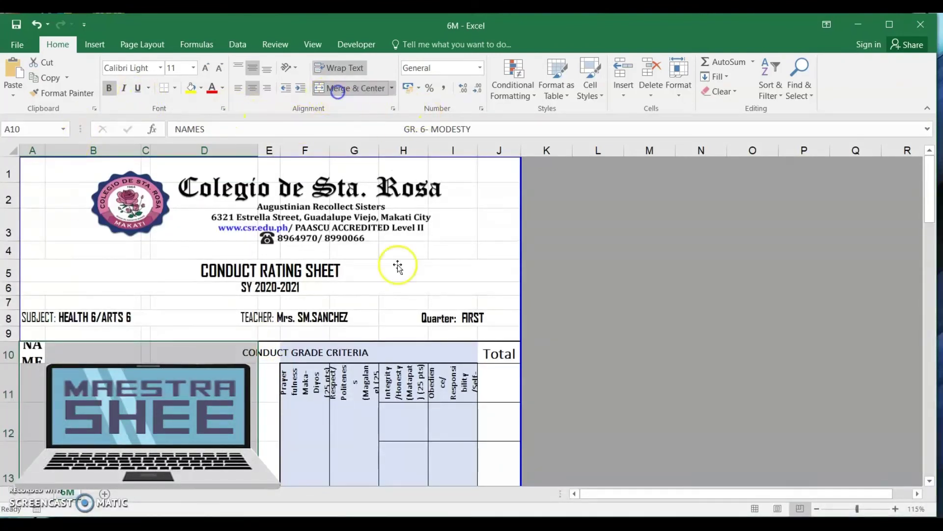
pyautogui.click(274, 350)
pyautogui.click(36, 358)
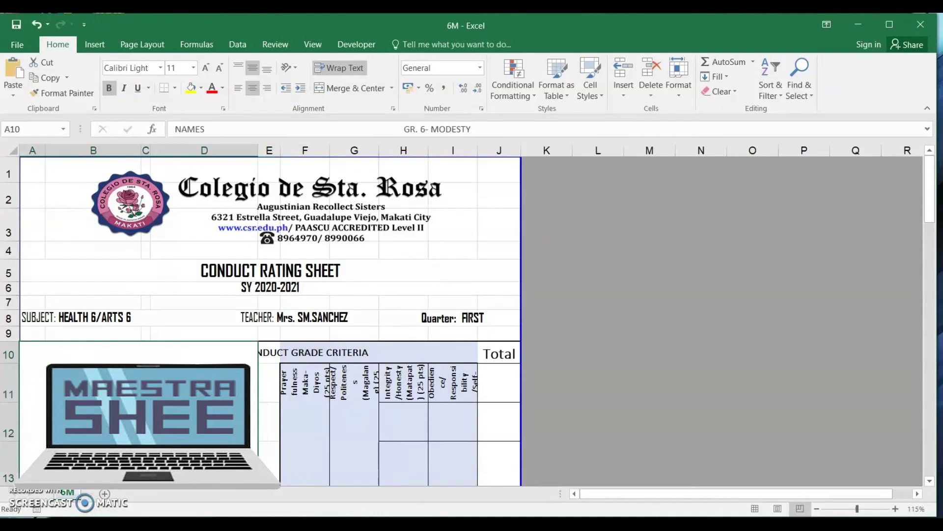
pyautogui.hotkey('shift', 'Right')
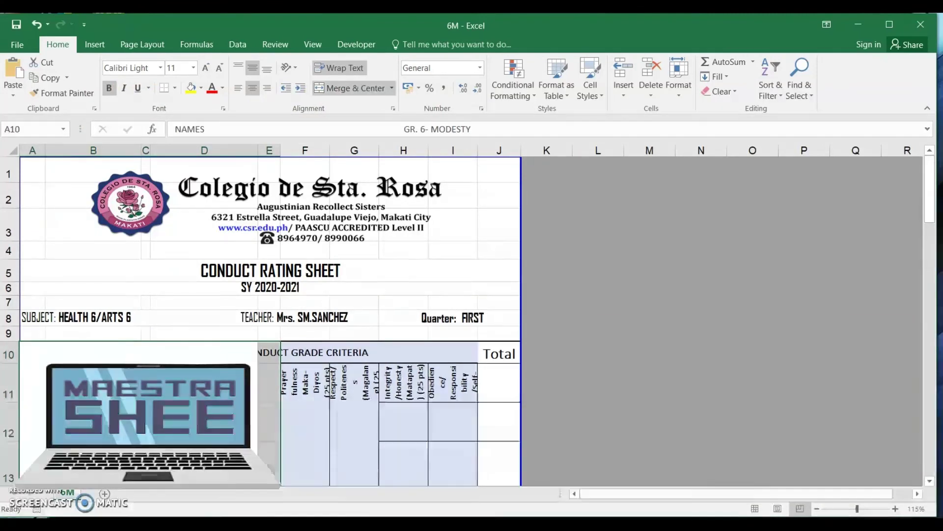
pyautogui.scroll(-1, 466, 319)
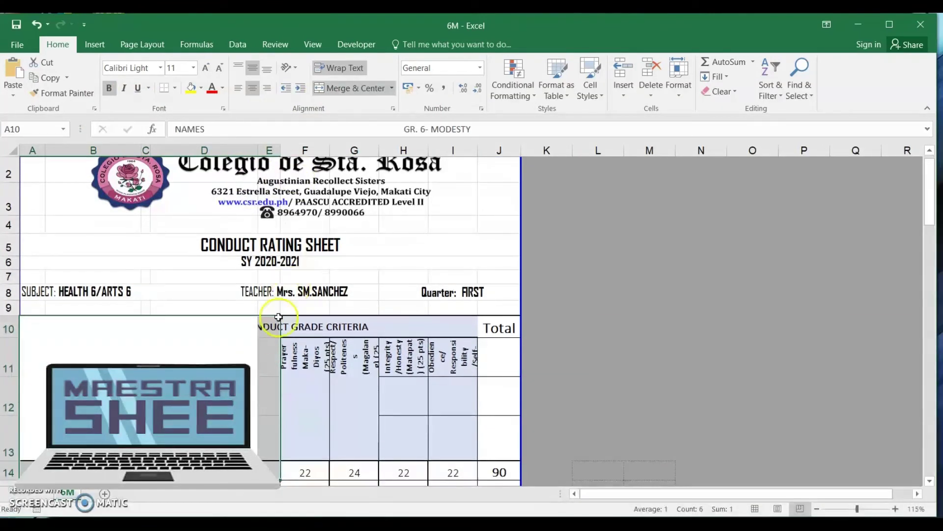
pyautogui.click(309, 385)
pyautogui.click(259, 212)
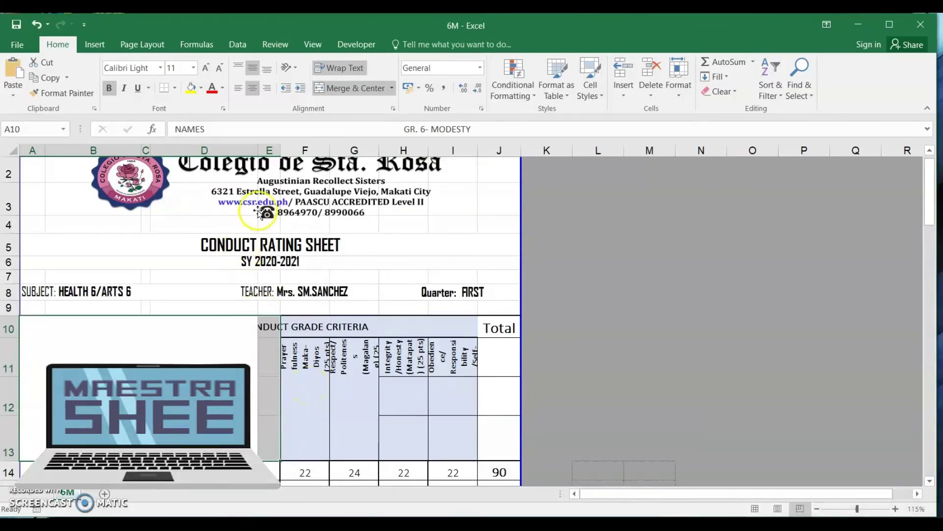
pyautogui.click(328, 93)
# Step: Merge CONDUCT GRADE CRITERIA across F10:I10 and the Prayerfulness header down F11:F13
pyautogui.moveTo(324, 326); pyautogui.dragTo(468, 326)
pyautogui.click(344, 88)
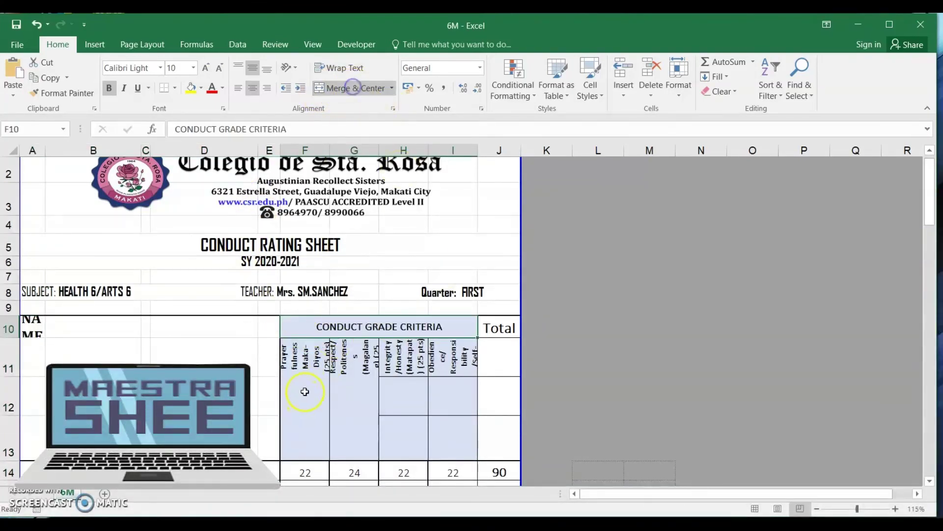
pyautogui.click(314, 364)
pyautogui.moveTo(314, 364); pyautogui.dragTo(316, 440)
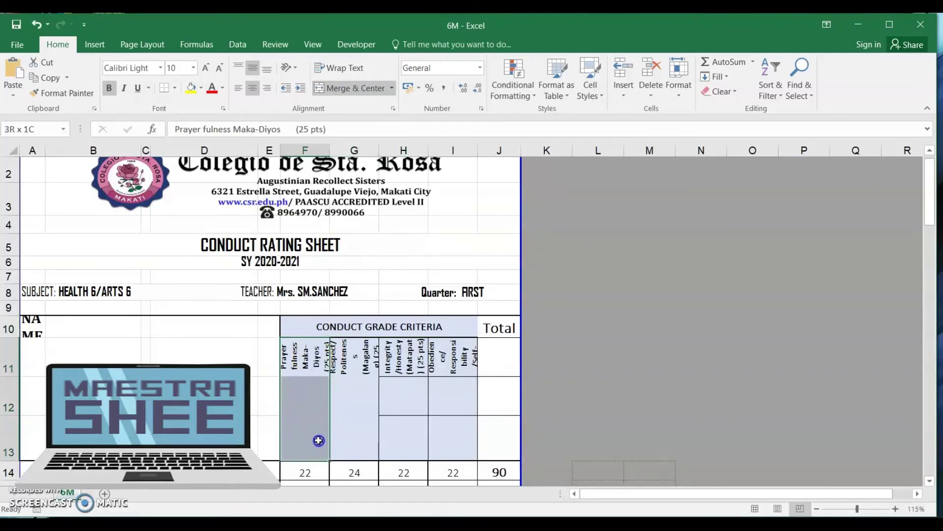
pyautogui.click(342, 88)
# Step: Merge the remaining criterion headers down G11:G13, H11:H13 and I11:I13
pyautogui.moveTo(357, 383); pyautogui.dragTo(357, 435)
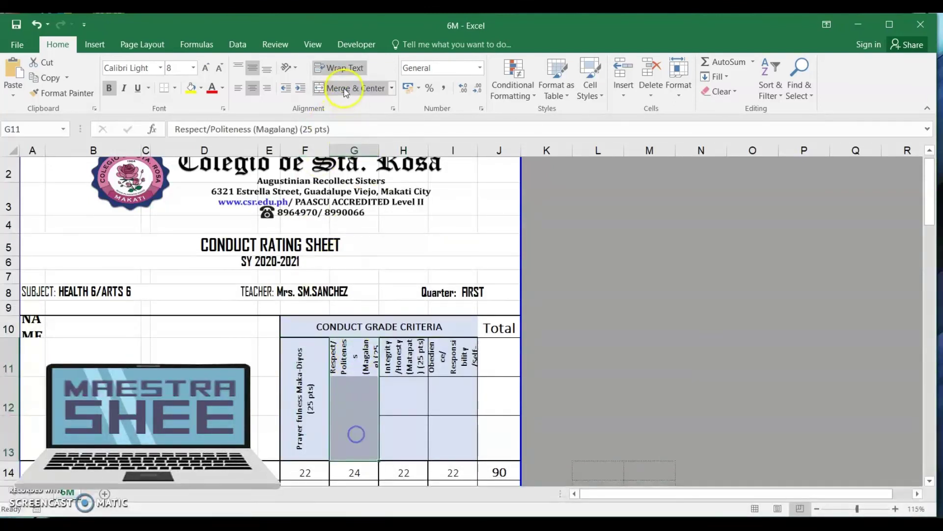
pyautogui.moveTo(406, 366); pyautogui.dragTo(411, 436)
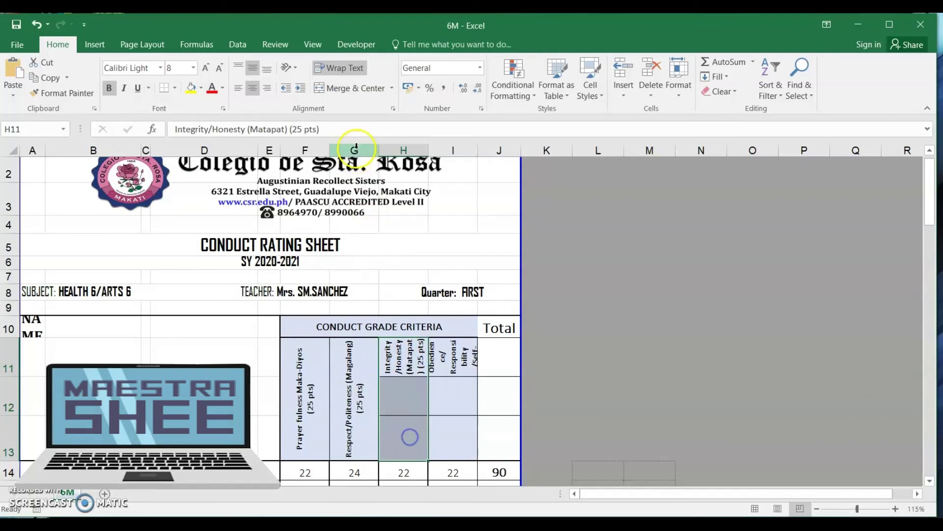
pyautogui.click(346, 95)
pyautogui.moveTo(448, 363); pyautogui.dragTo(454, 437)
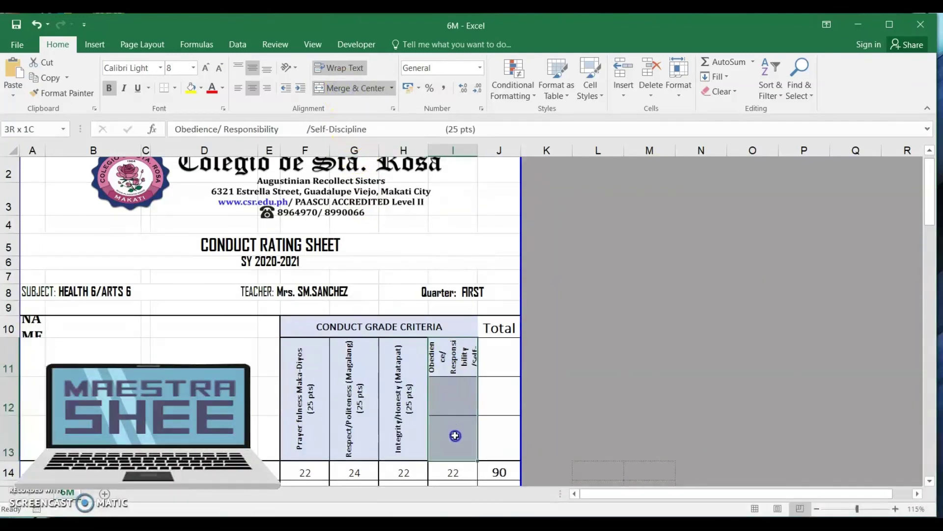
pyautogui.click(346, 89)
# Step: Merge Total down J10:J13 and NAMES across A10:E13
pyautogui.moveTo(499, 327); pyautogui.dragTo(502, 437)
pyautogui.click(346, 89)
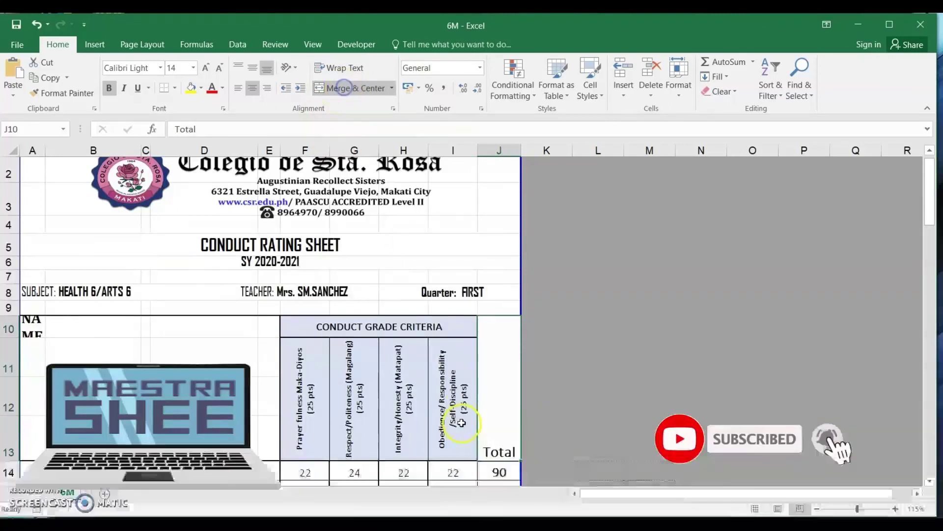
pyautogui.click(409, 423)
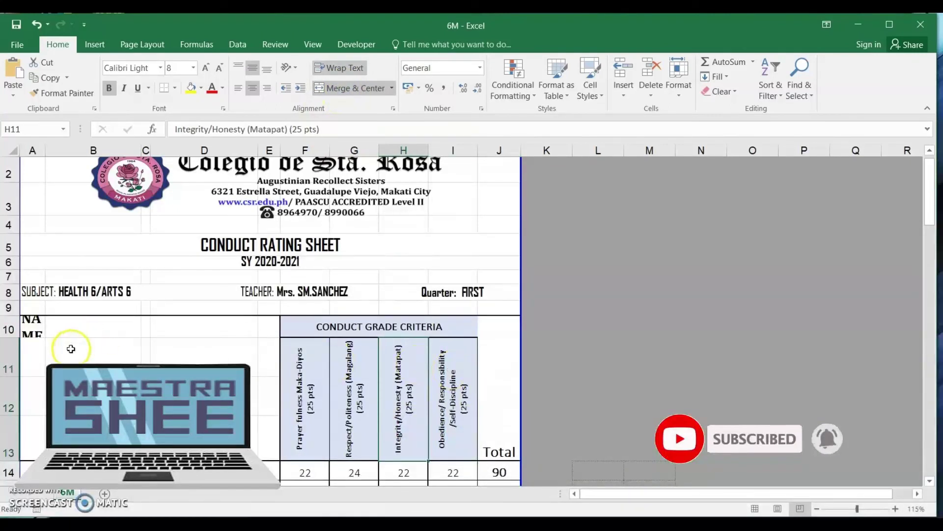
pyautogui.moveTo(35, 321); pyautogui.dragTo(268, 442)
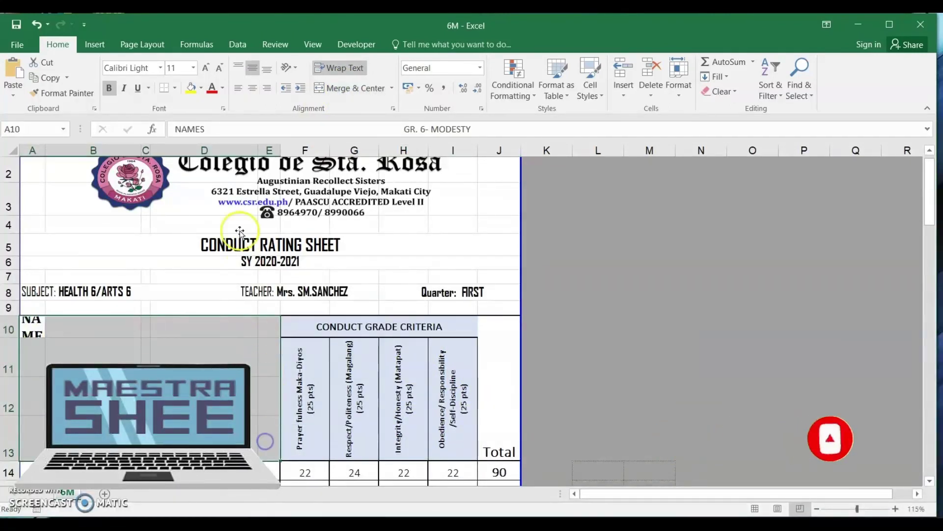
pyautogui.click(350, 89)
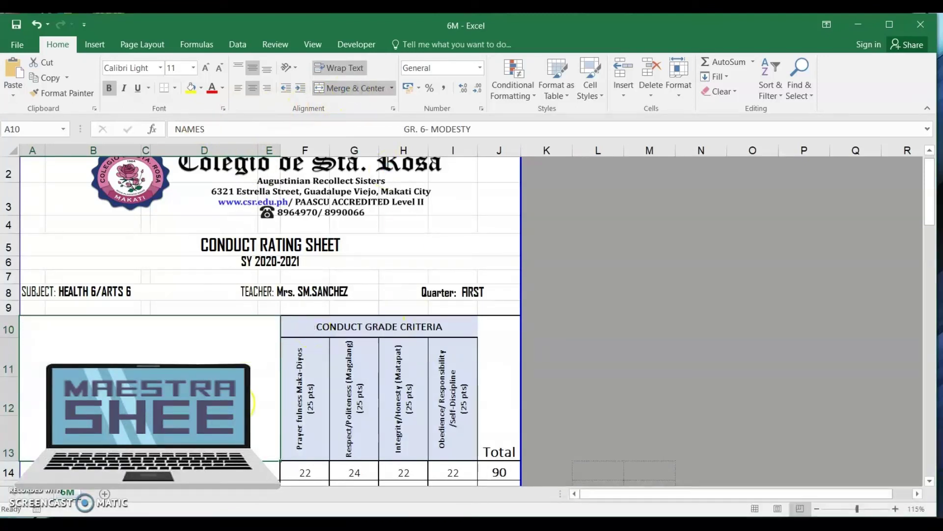